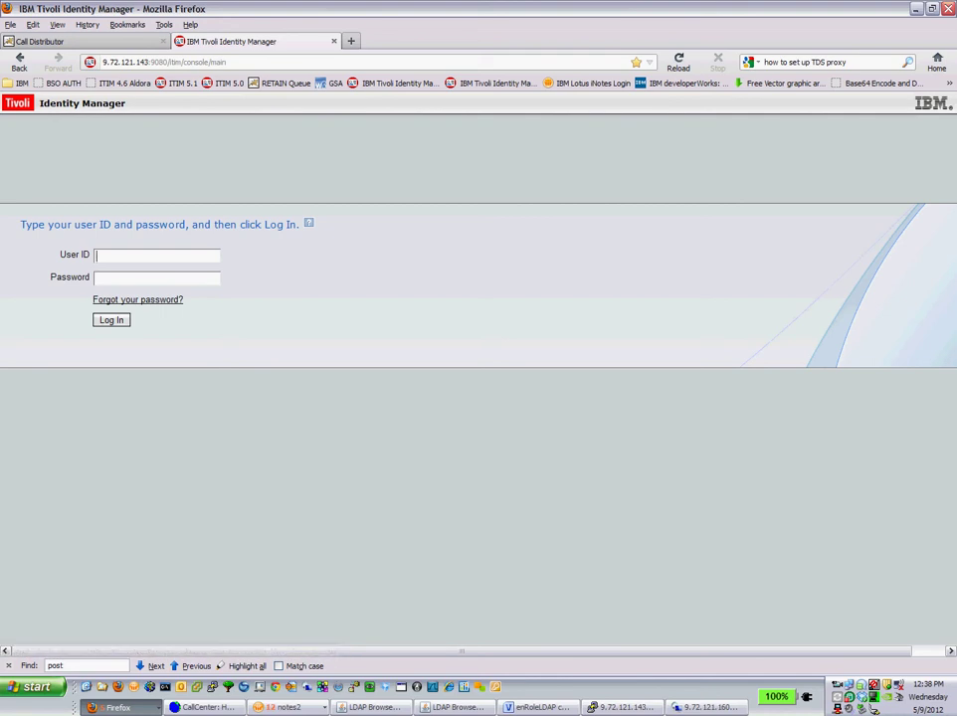
Sign in to the Tivoli Identity Manager console with the administrator user ID and password
{"action": "type", "text": "itim manager"}
{"action": "key", "text": "Tab"}
{"action": "type", "text": "******"}
{"action": "key", "text": "Return"}
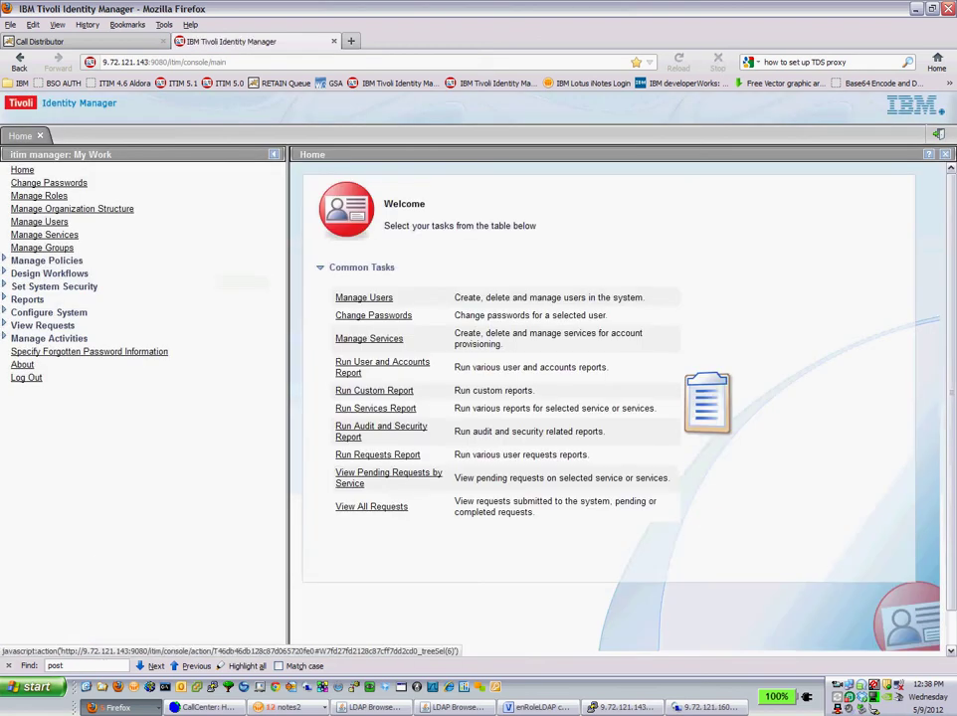
Filter Manage Services to the AD OrganizationalPerson identity feed type, then switch to the remote Active Directory session
{"action": "left_click", "coordinate": [45, 235]}
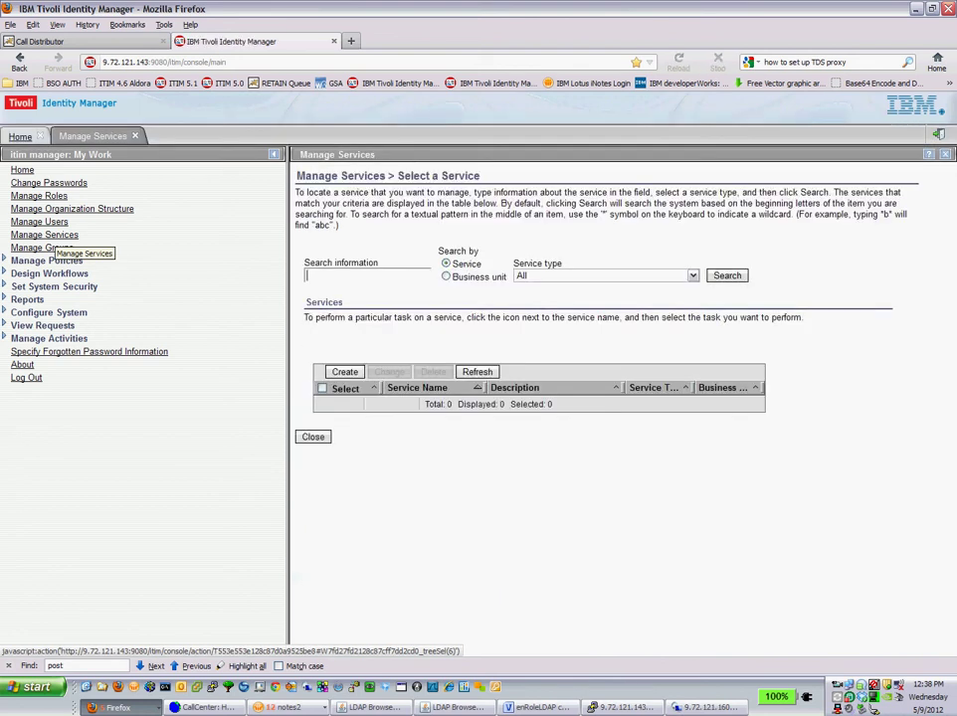
{"action": "left_click", "coordinate": [607, 276]}
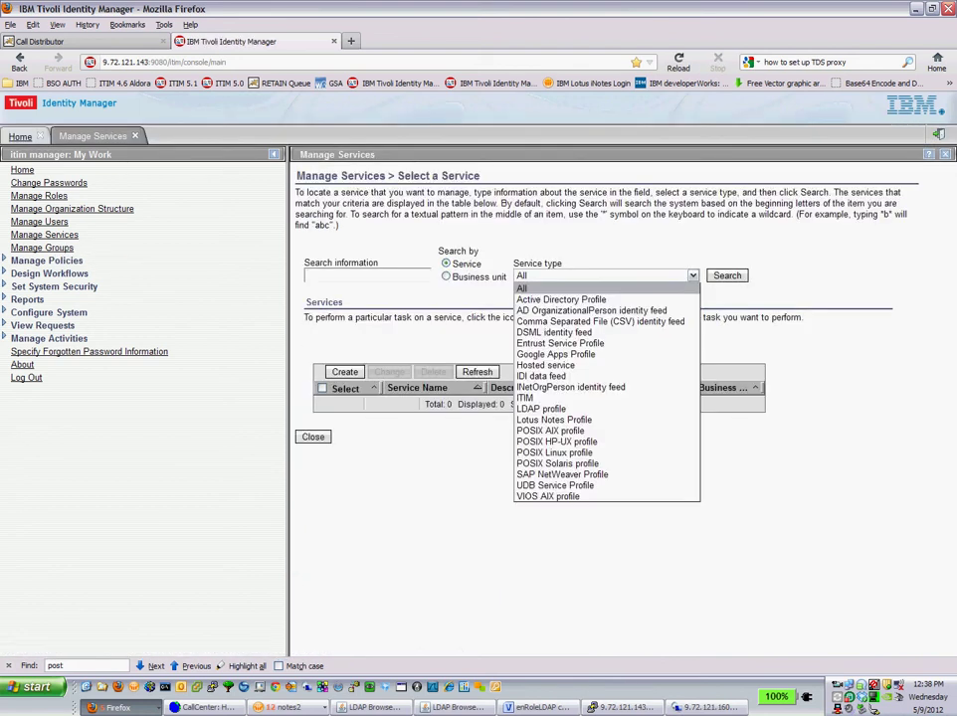
{"action": "left_click", "coordinate": [592, 310]}
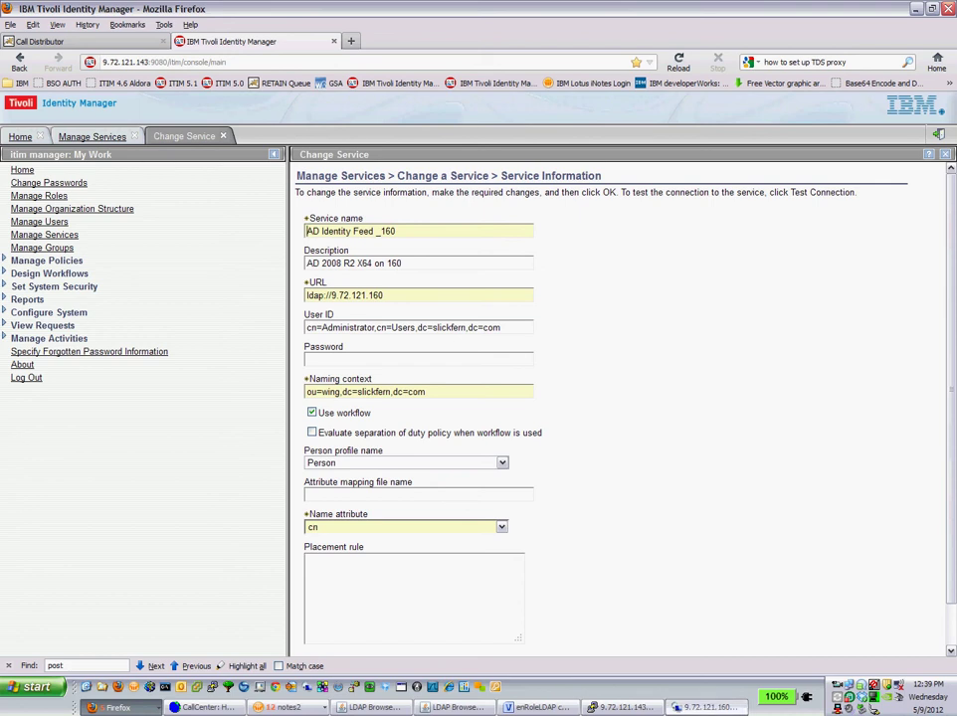
{"action": "key", "text": "alt+Tab"}
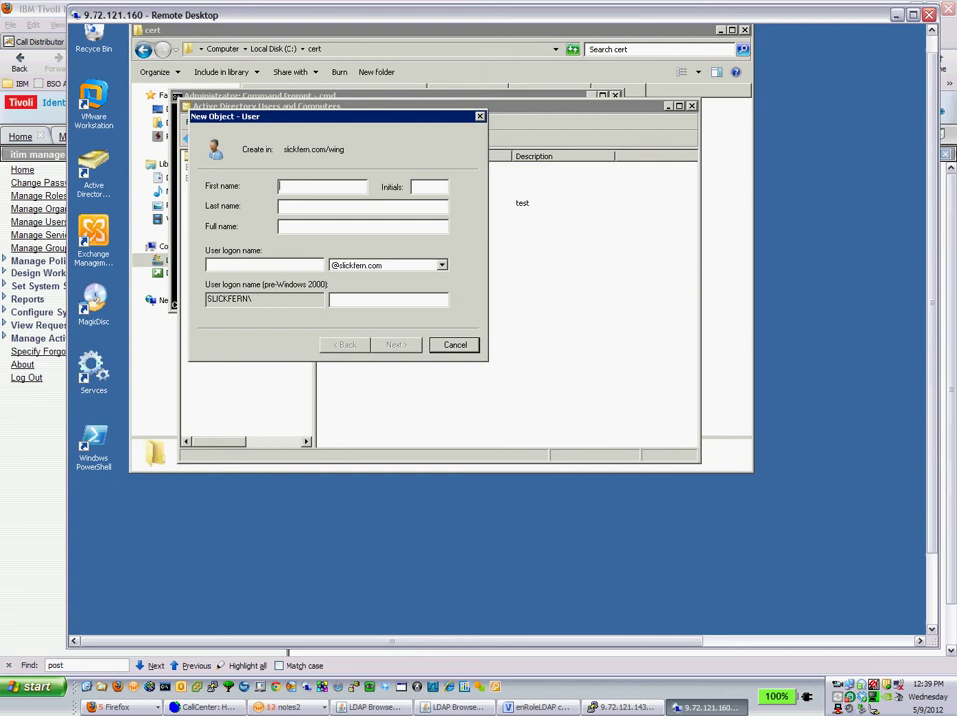
Create a new AD user in the wing OU with first name, last name, logon name and password
{"action": "key", "text": "Tab"}
{"action": "key", "text": "Tab"}
{"action": "key", "text": "Tab"}
{"action": "key", "text": "Tab"}
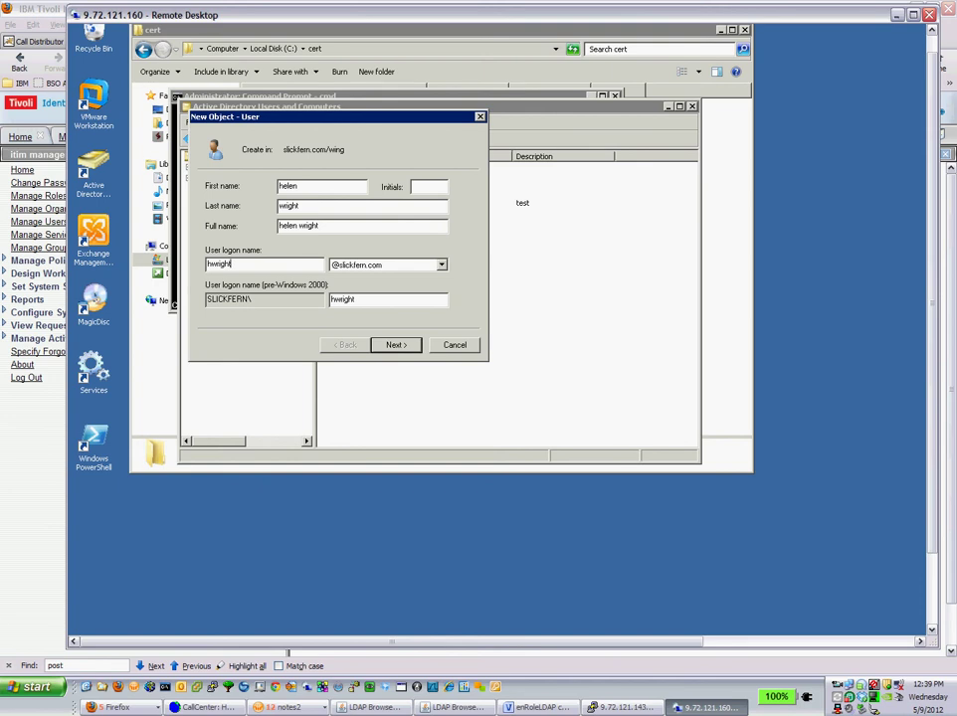
{"action": "key", "text": "Return"}
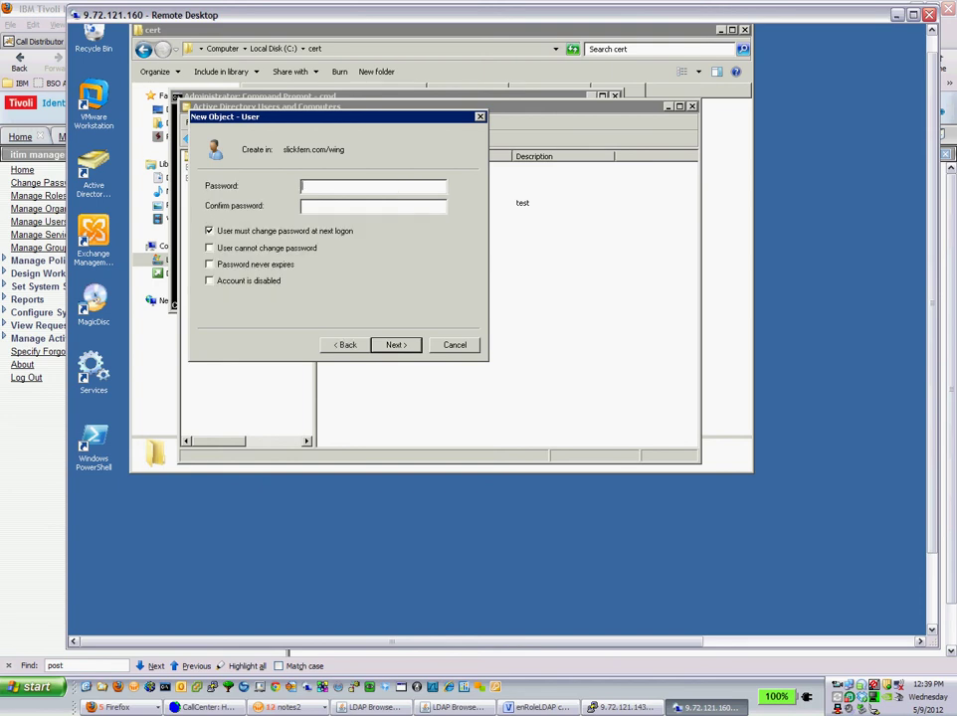
{"action": "type", "text": "Passw0rd12345"}
{"action": "key", "text": "Tab"}
{"action": "type", "text": "Passw0rd12345"}
{"action": "key", "text": "Return"}
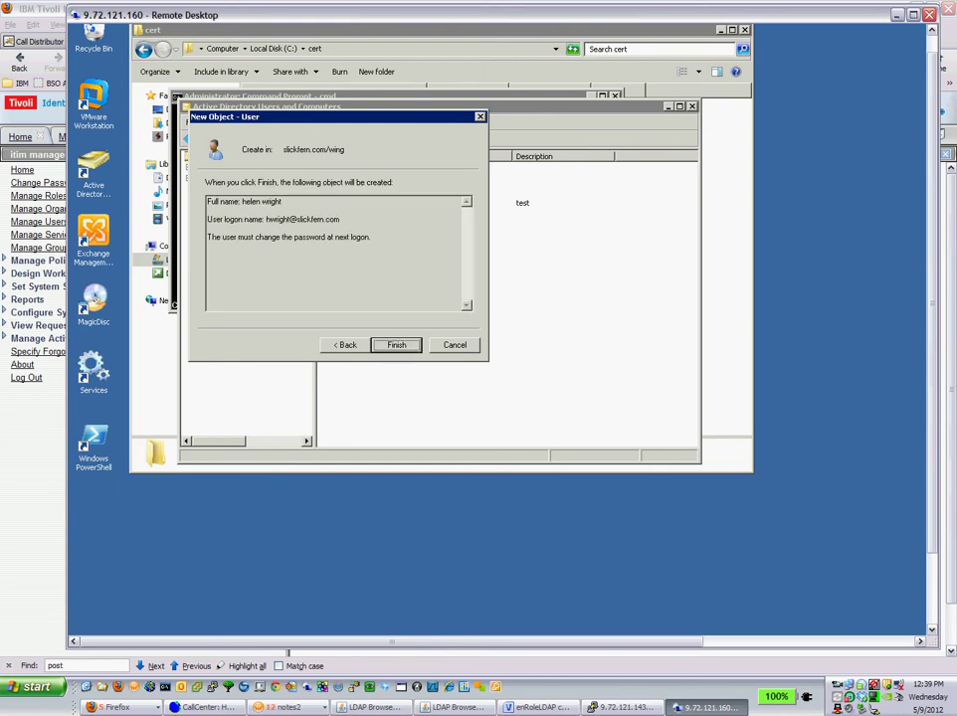
{"action": "key", "text": "Return"}
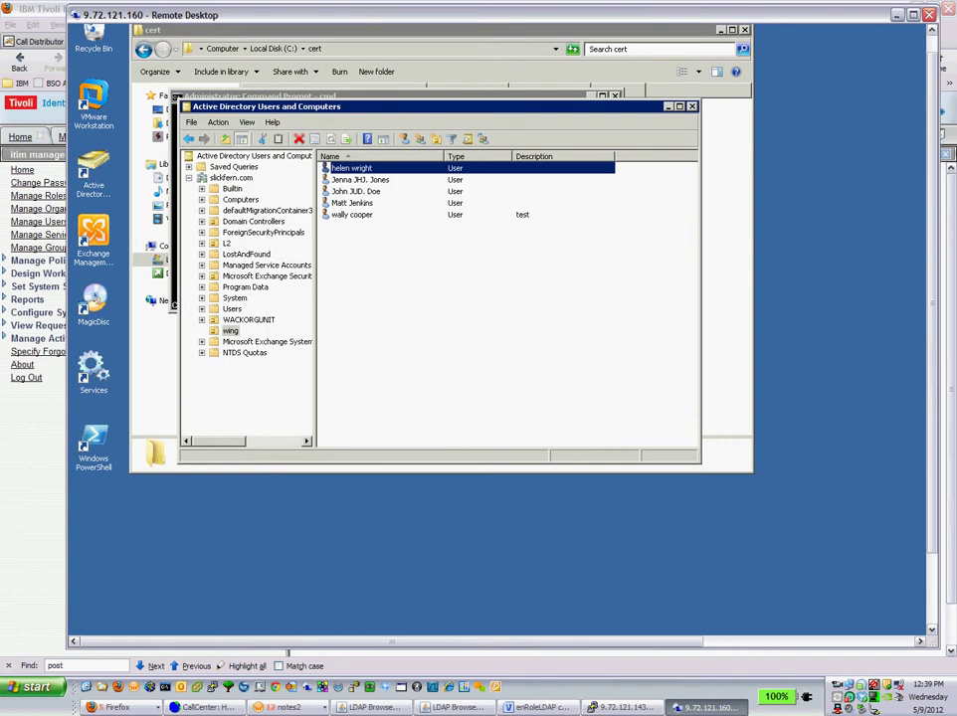
Look over the new user's properties, then return to Tivoli's service settings
{"action": "key", "text": "Return"}
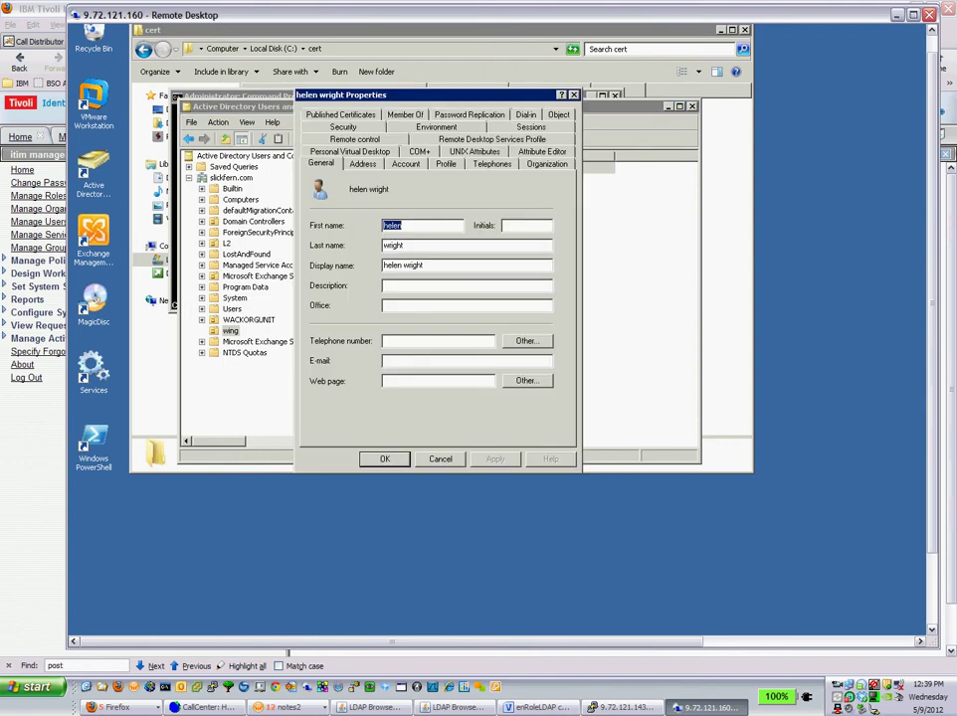
{"action": "key", "text": "Tab"}
{"action": "key", "text": "Escape"}
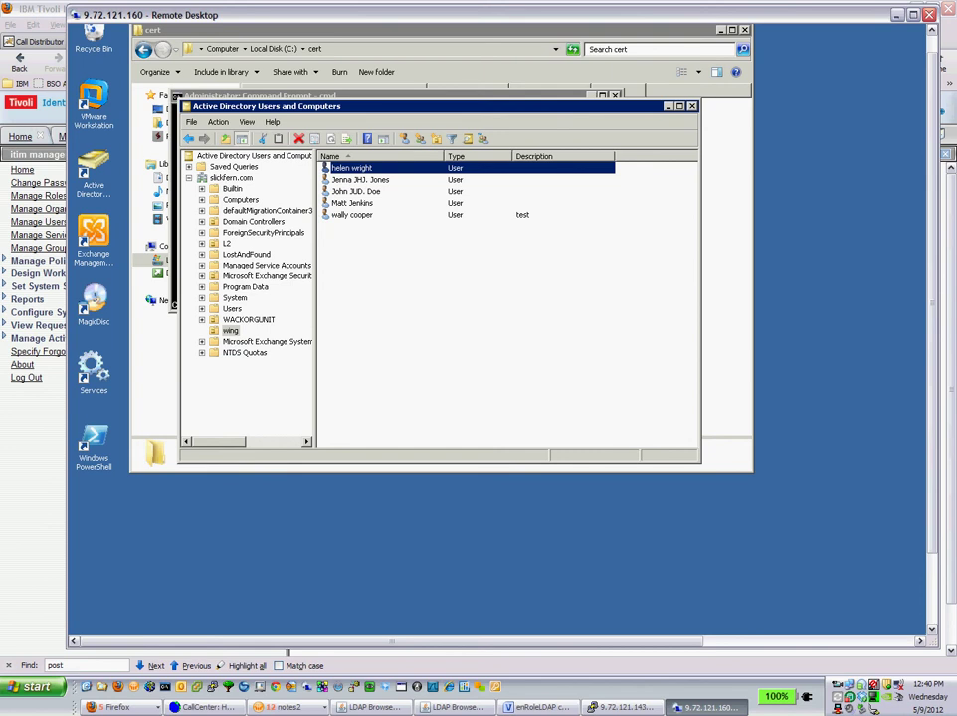
{"action": "key", "text": "alt+Tab"}
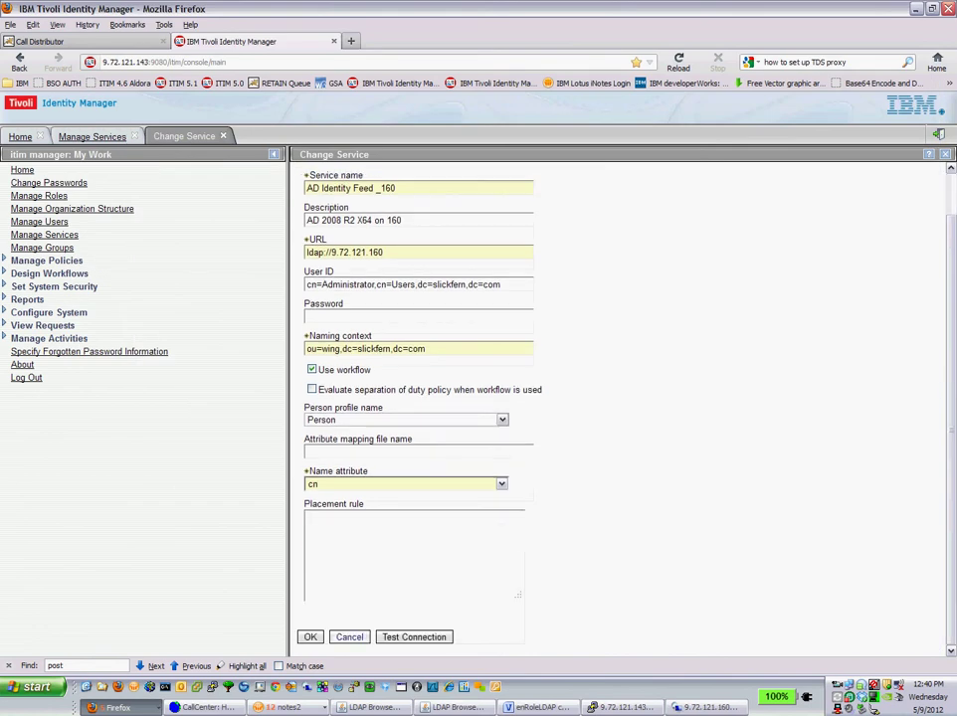
Save the service settings and run Reconcile Now on AD Identity Feed _160, viewing the request
{"action": "key", "text": "Return"}
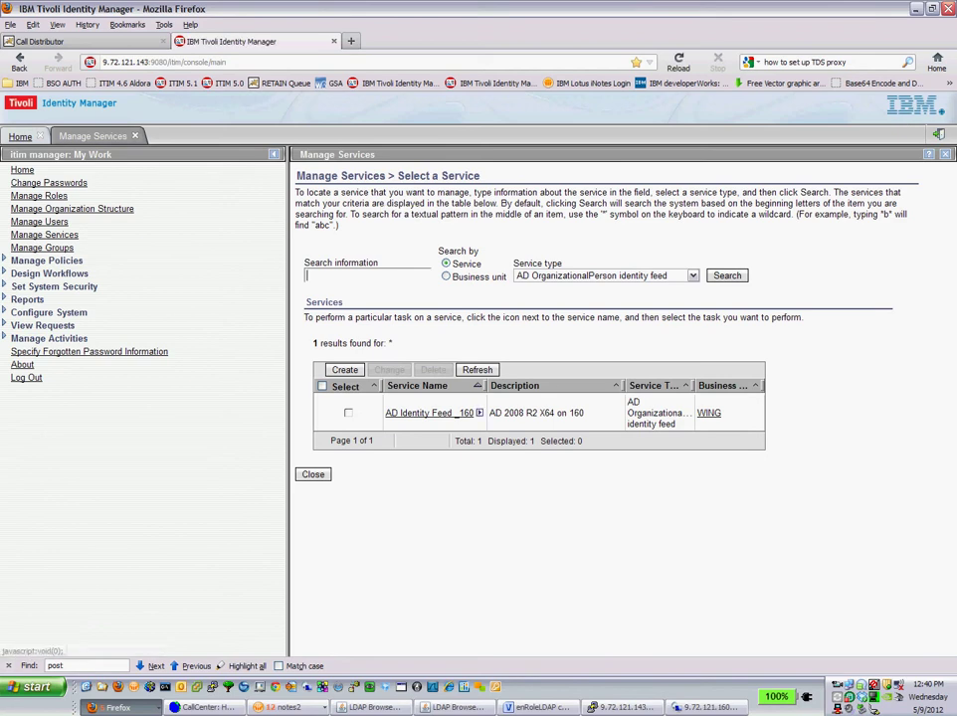
{"action": "left_click", "coordinate": [480, 412]}
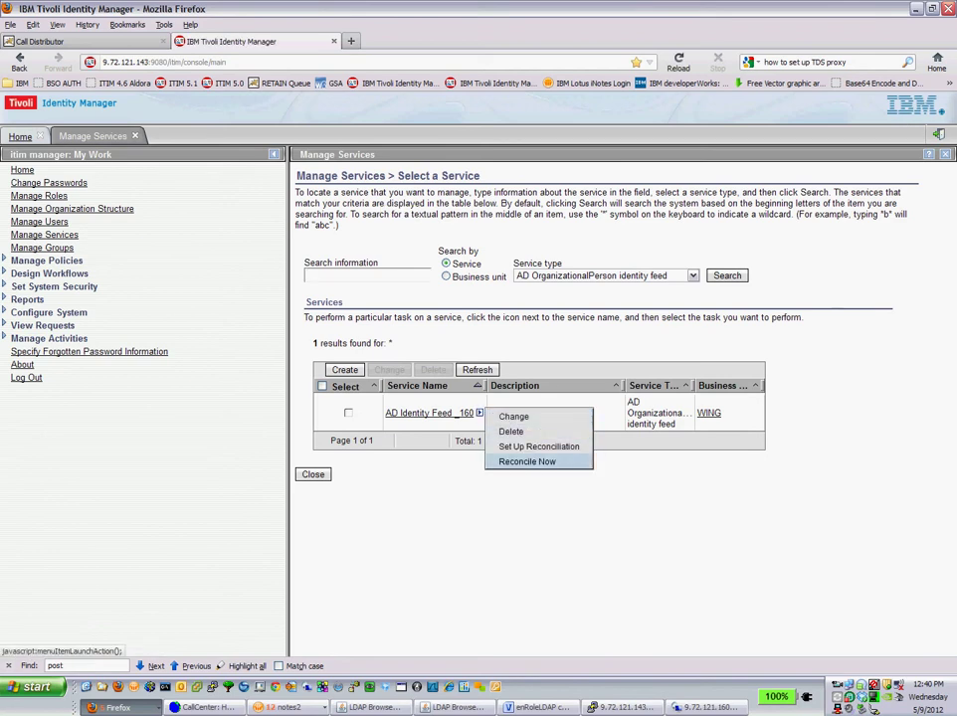
{"action": "left_click", "coordinate": [527, 462]}
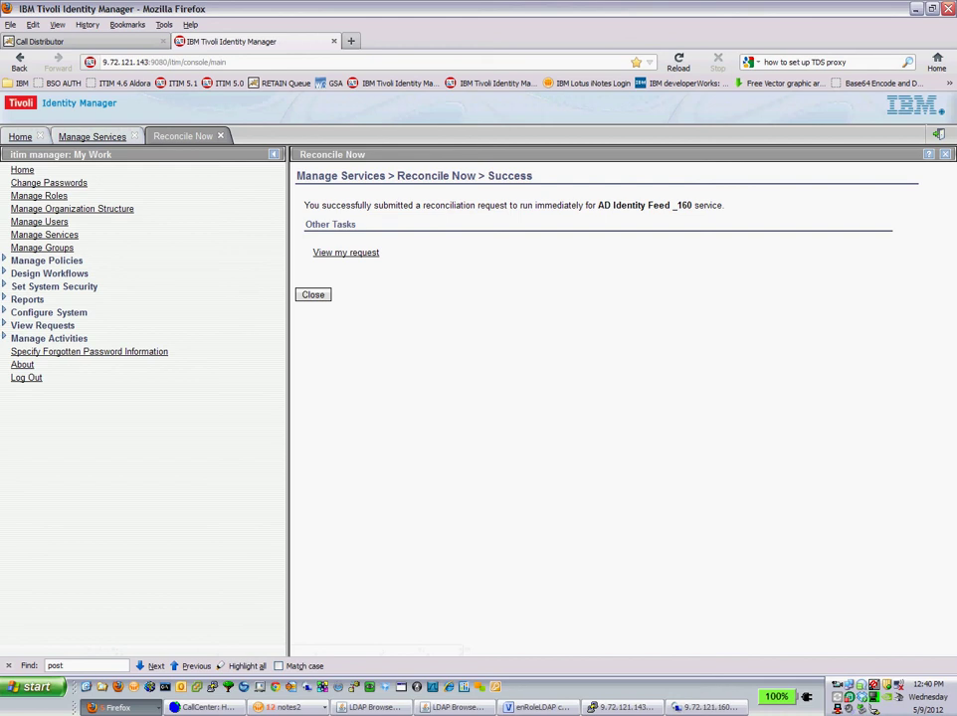
{"action": "left_click", "coordinate": [345, 251]}
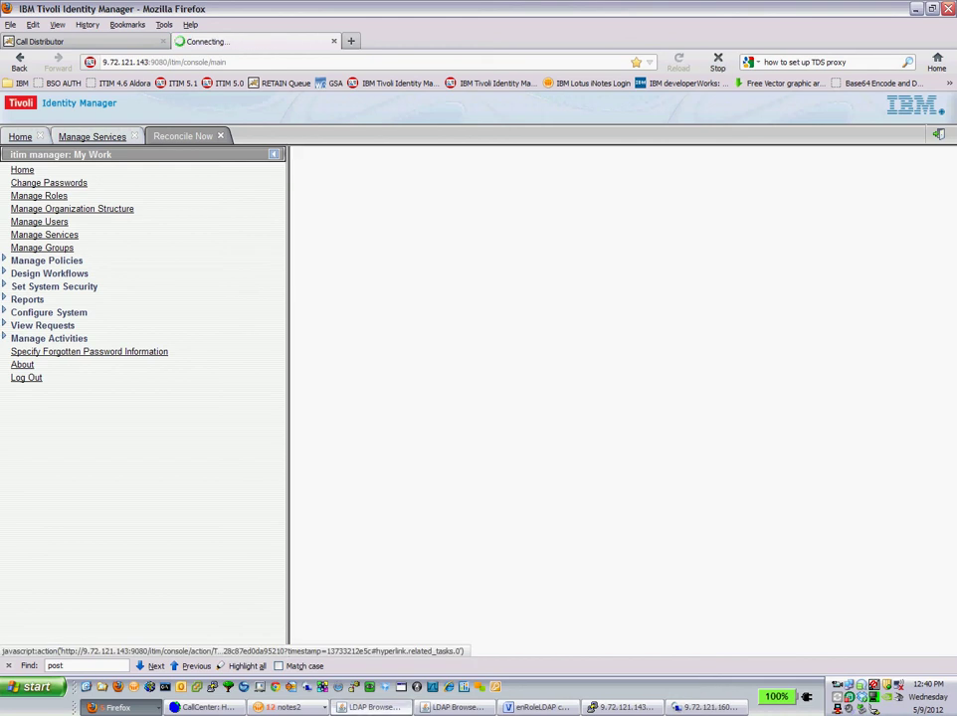
{"action": "left_click", "coordinate": [370, 708]}
Refresh the LDAP directory from DC=COM and inspect the newest person entry under ou=people > ou=0
{"action": "left_click", "coordinate": [453, 708]}
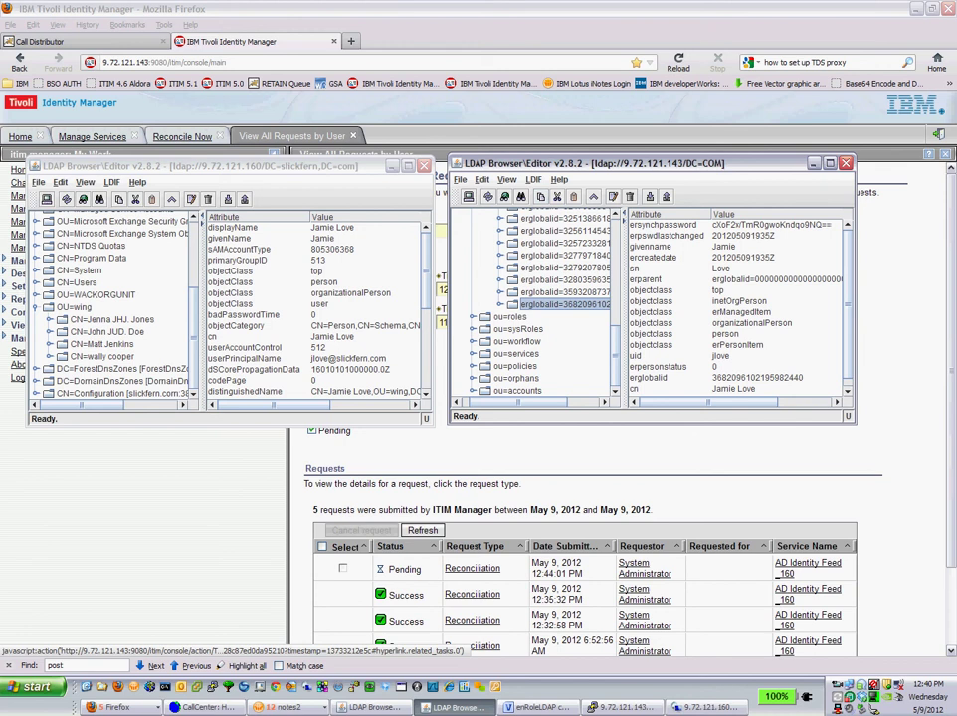
{"action": "scroll", "coordinate": [537, 303], "scroll_direction": "up", "scroll_amount": 10}
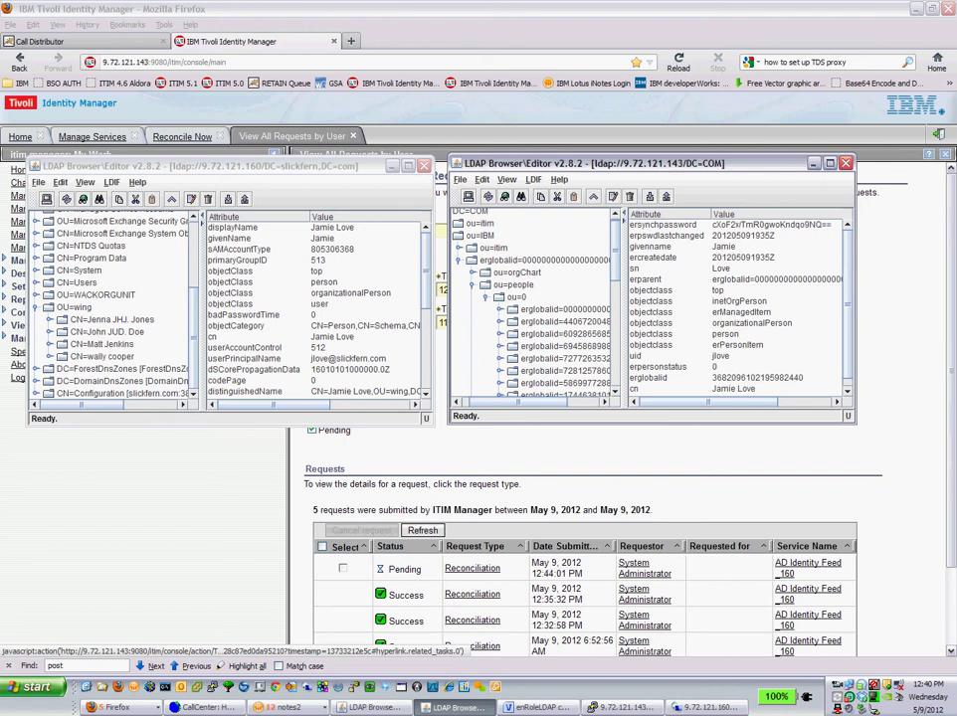
{"action": "scroll", "coordinate": [537, 304], "scroll_direction": "down", "scroll_amount": 3}
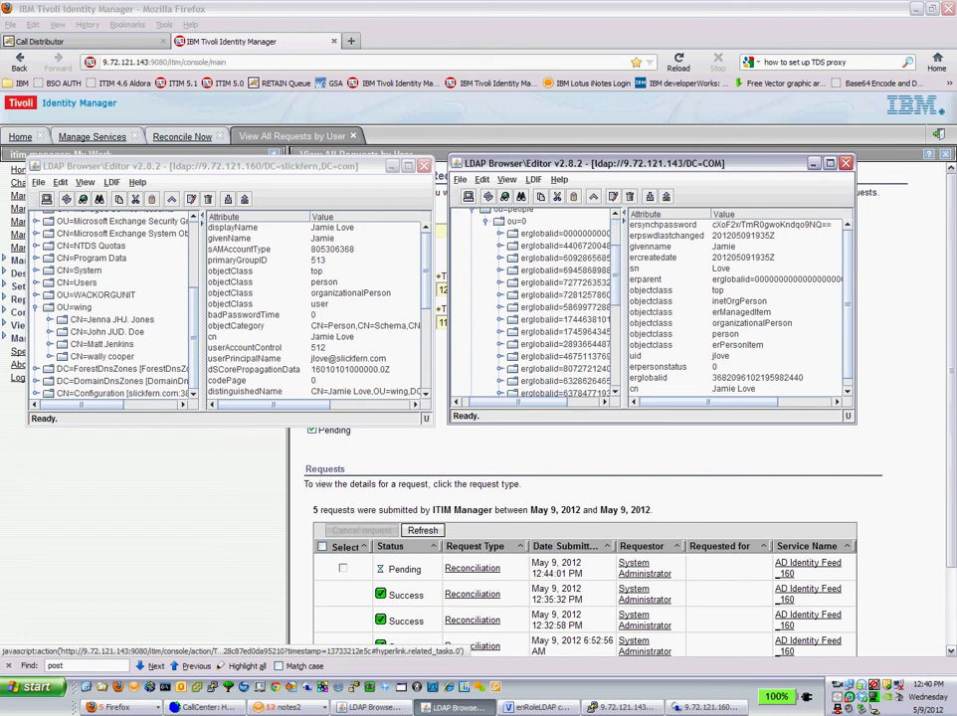
{"action": "scroll", "coordinate": [537, 303], "scroll_direction": "up", "scroll_amount": 3}
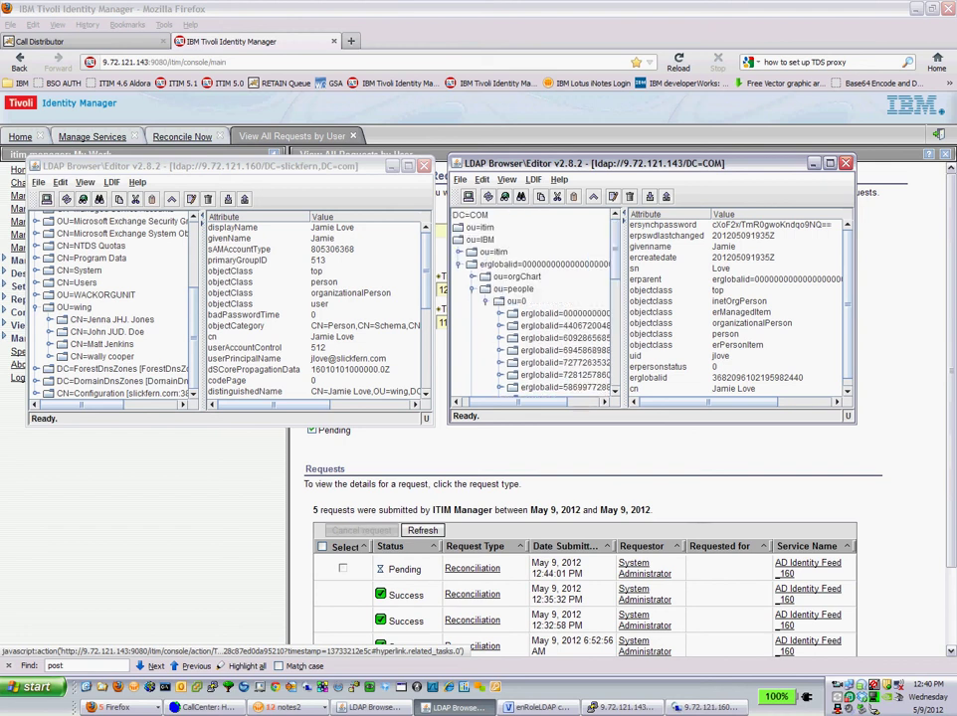
{"action": "left_click", "coordinate": [483, 215]}
{"action": "key", "text": "F5"}
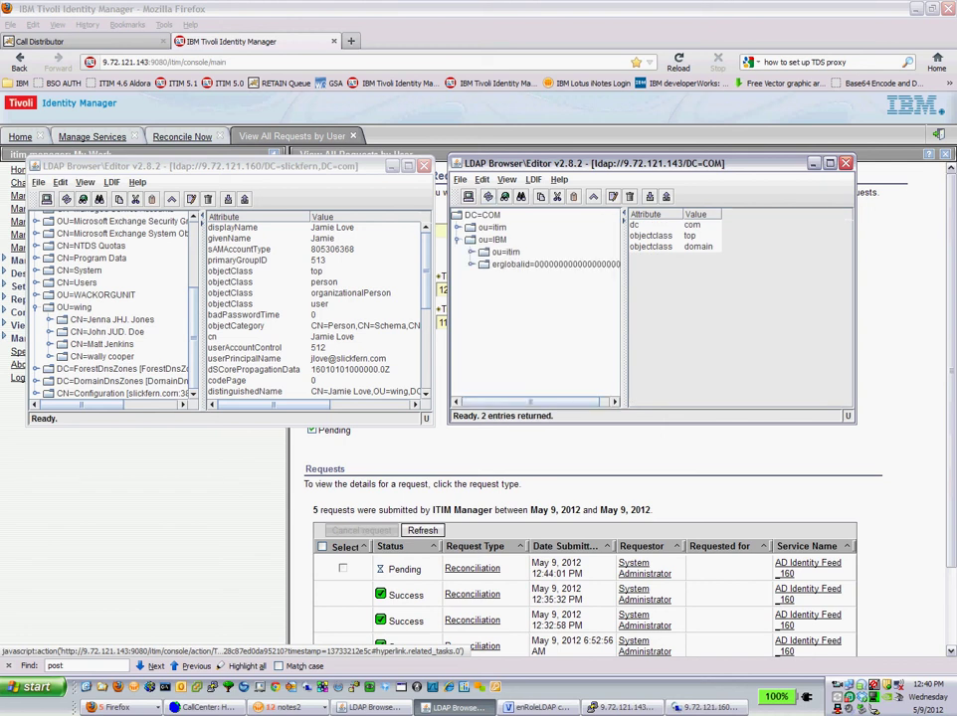
{"action": "left_click", "coordinate": [526, 288]}
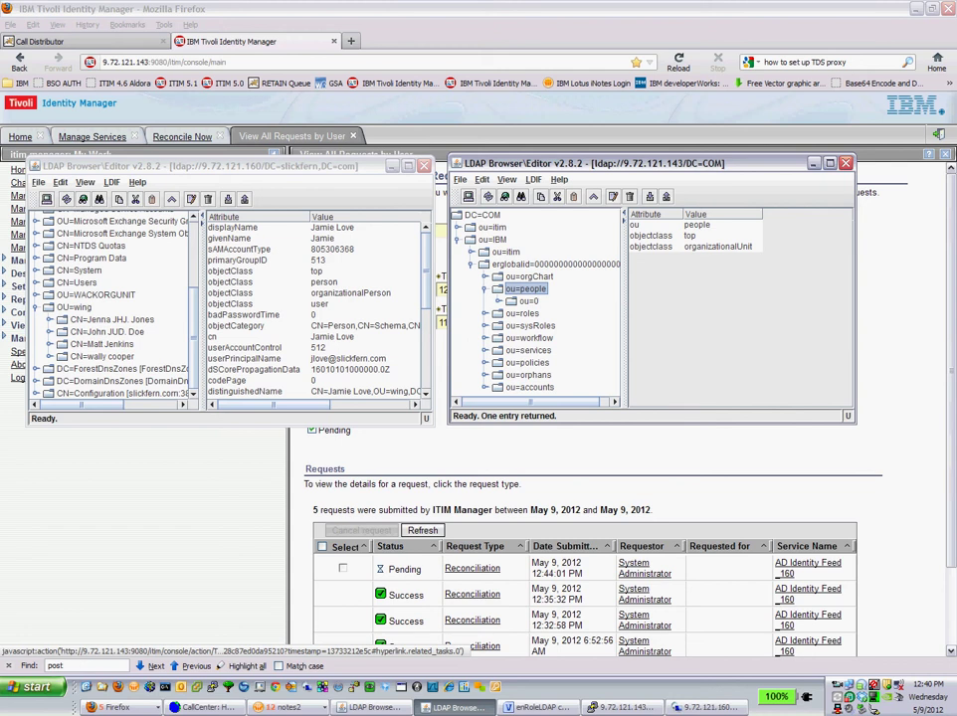
{"action": "left_click", "coordinate": [509, 300]}
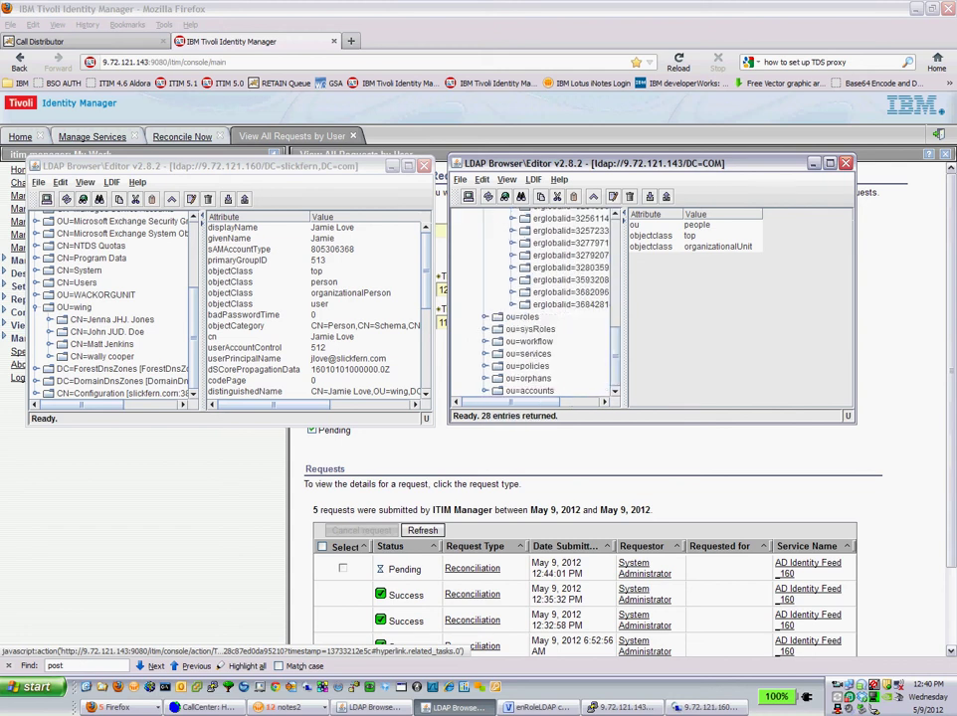
{"action": "scroll", "coordinate": [542, 299], "scroll_direction": "down", "scroll_amount": 5}
{"action": "left_click", "coordinate": [570, 304]}
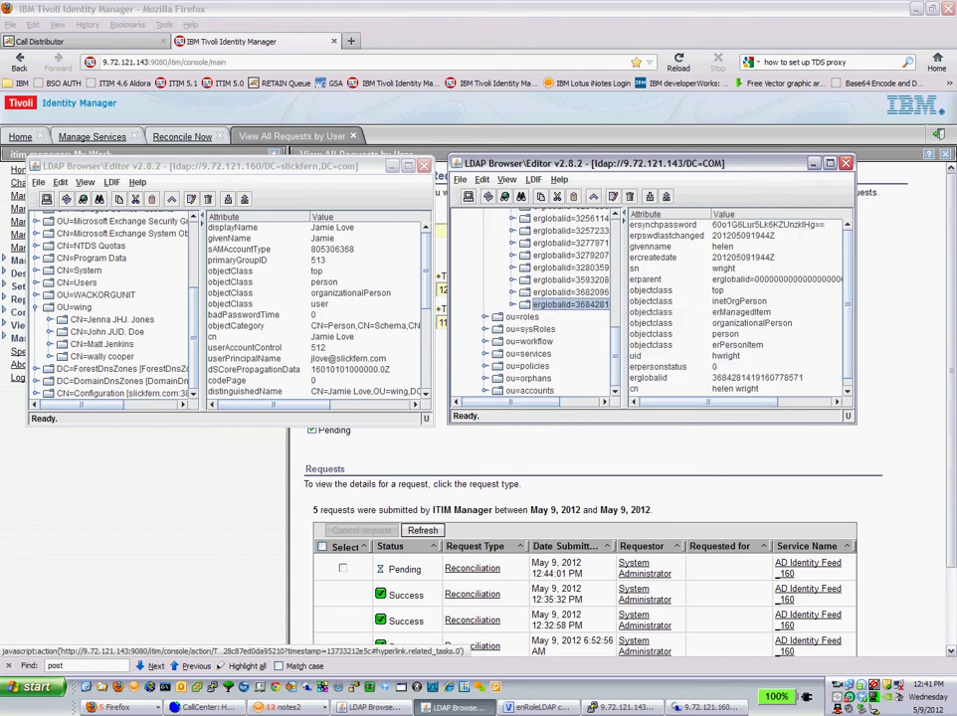
{"action": "left_click", "coordinate": [641, 269]}
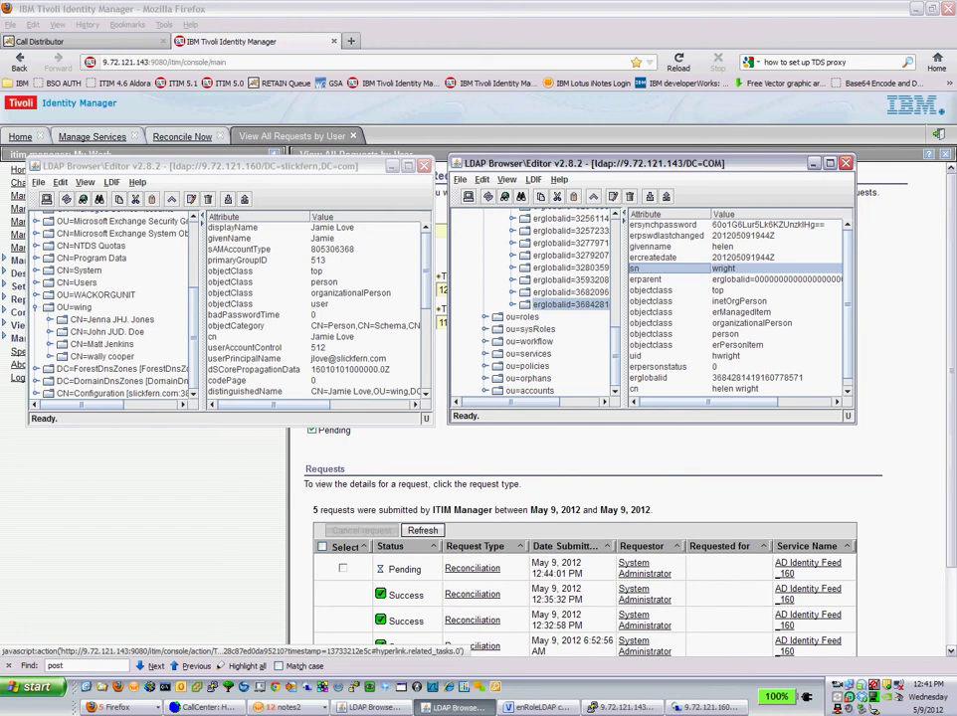
{"action": "left_click", "coordinate": [118, 707]}
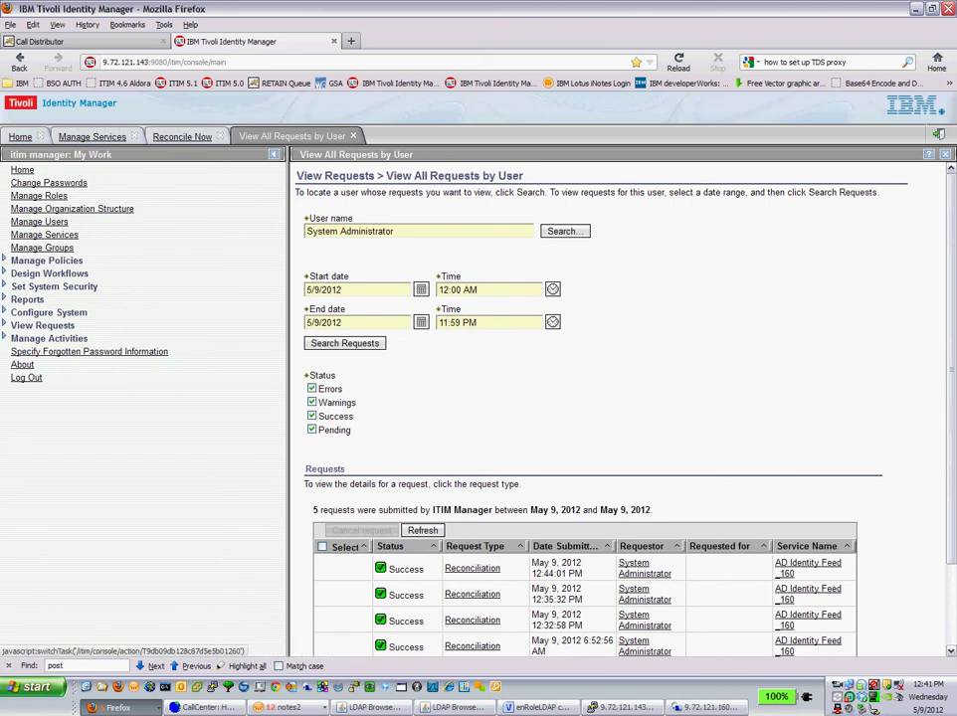
Search Manage Users by the user's last name and open the found user's Change User details
{"action": "left_click", "coordinate": [92, 136]}
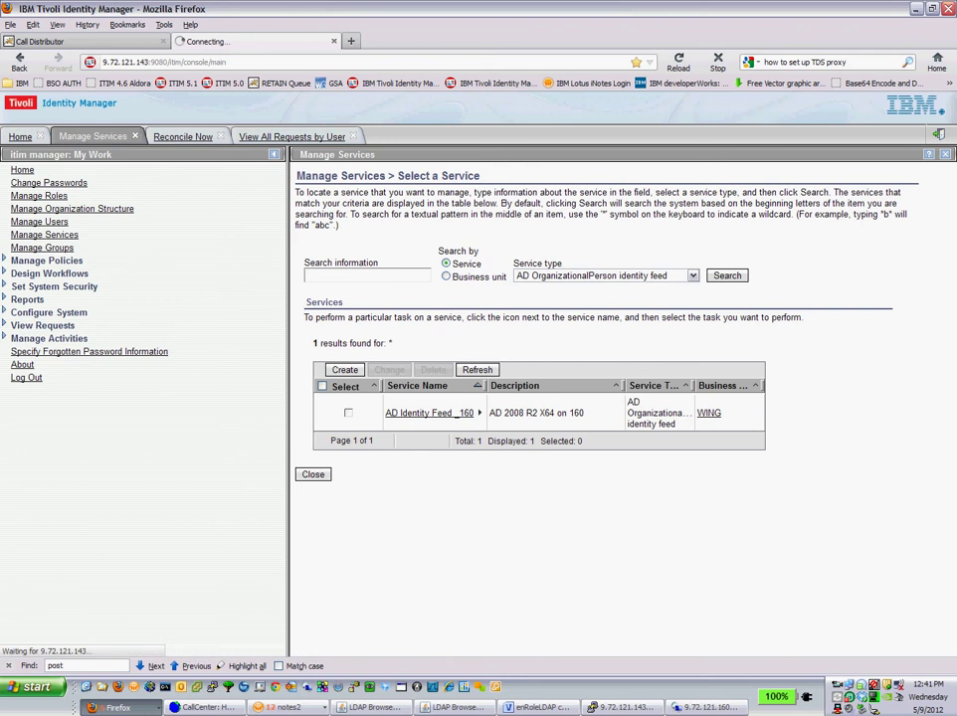
{"action": "left_click", "coordinate": [39, 221]}
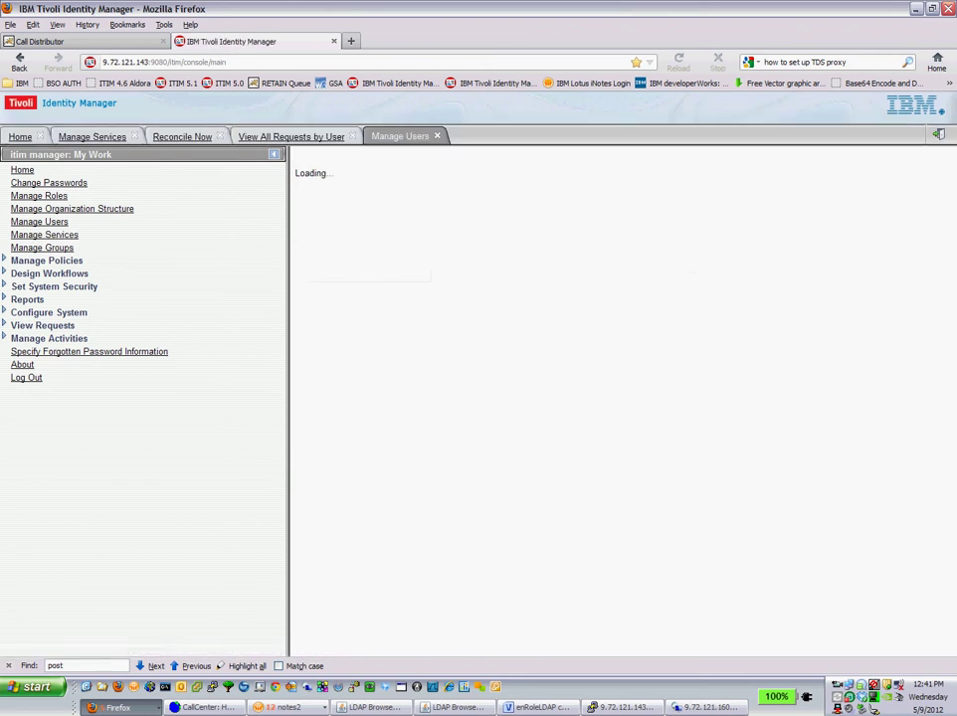
{"action": "type", "text": "wright"}
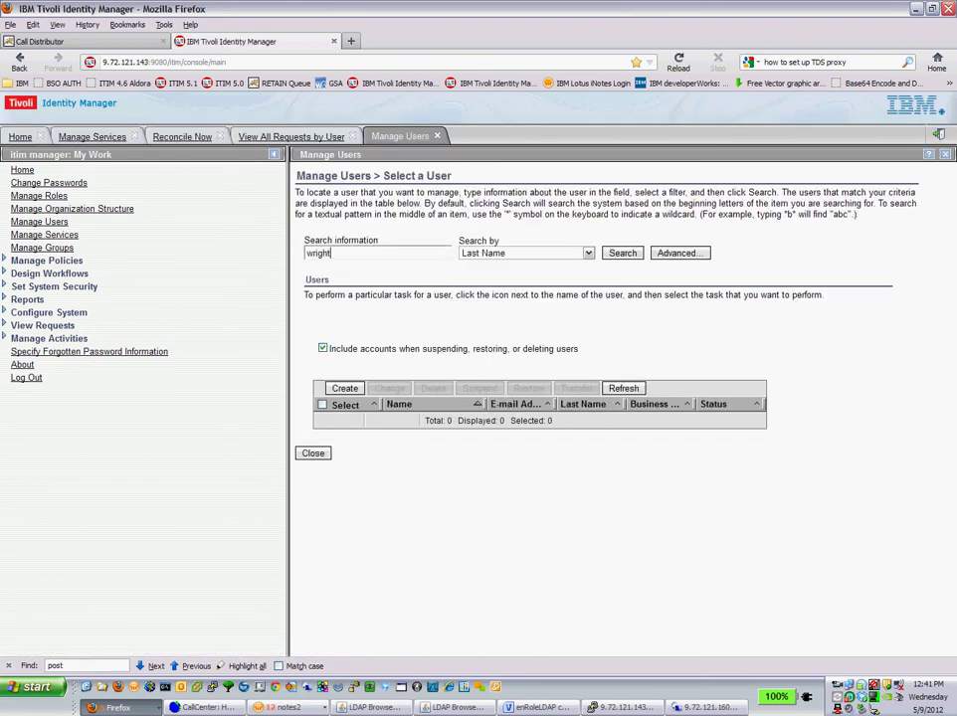
{"action": "key", "text": "Return"}
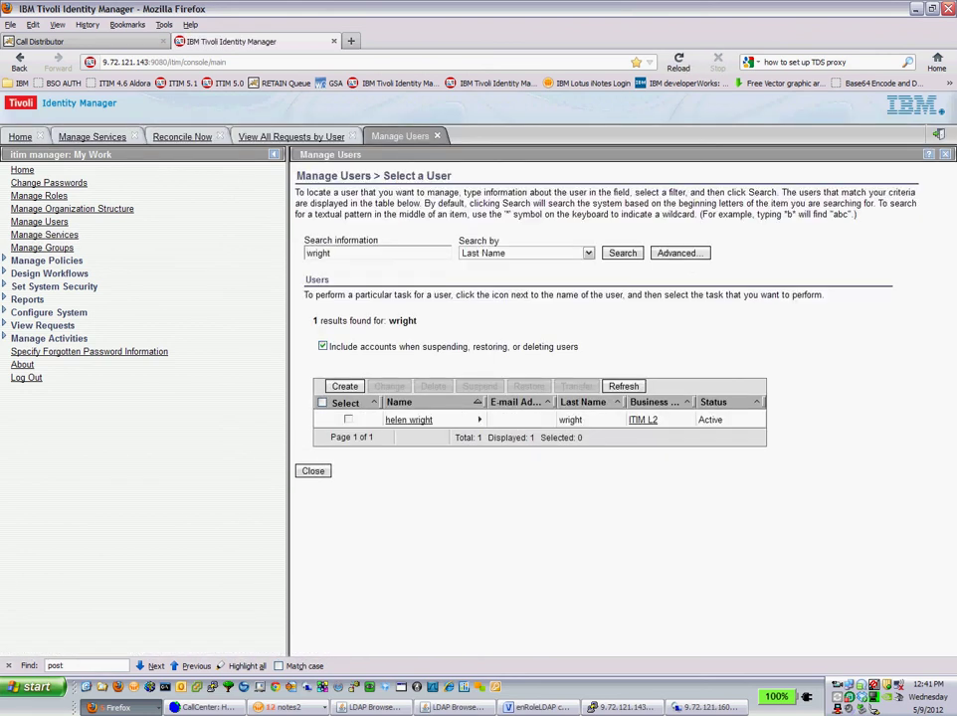
{"action": "left_click", "coordinate": [409, 420]}
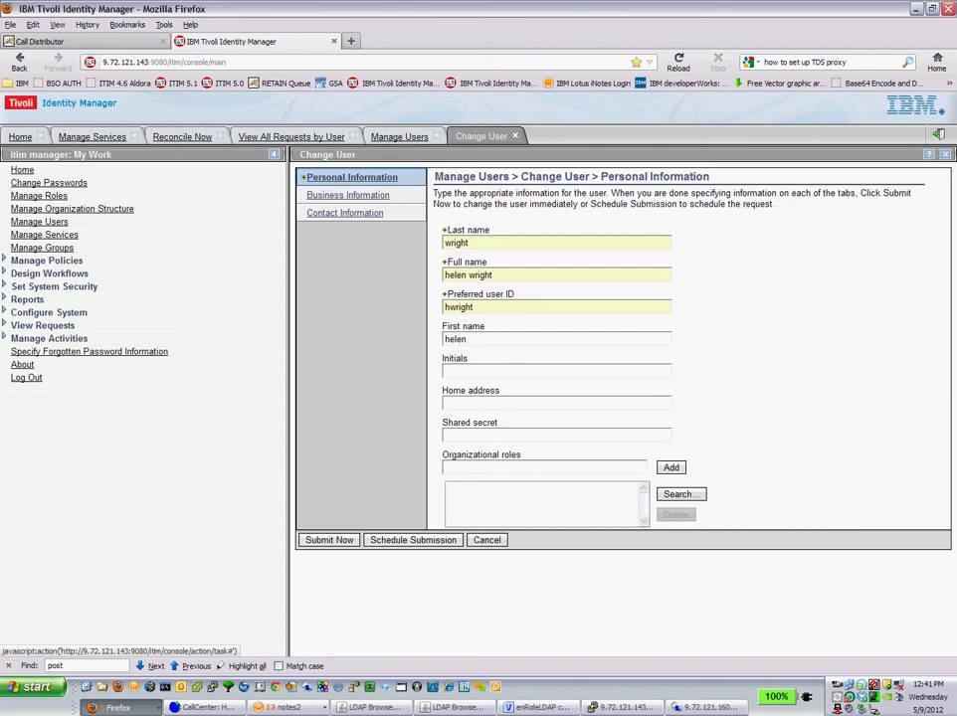
Show the Contact Information section of the user's Change User form
{"action": "left_click", "coordinate": [345, 212]}
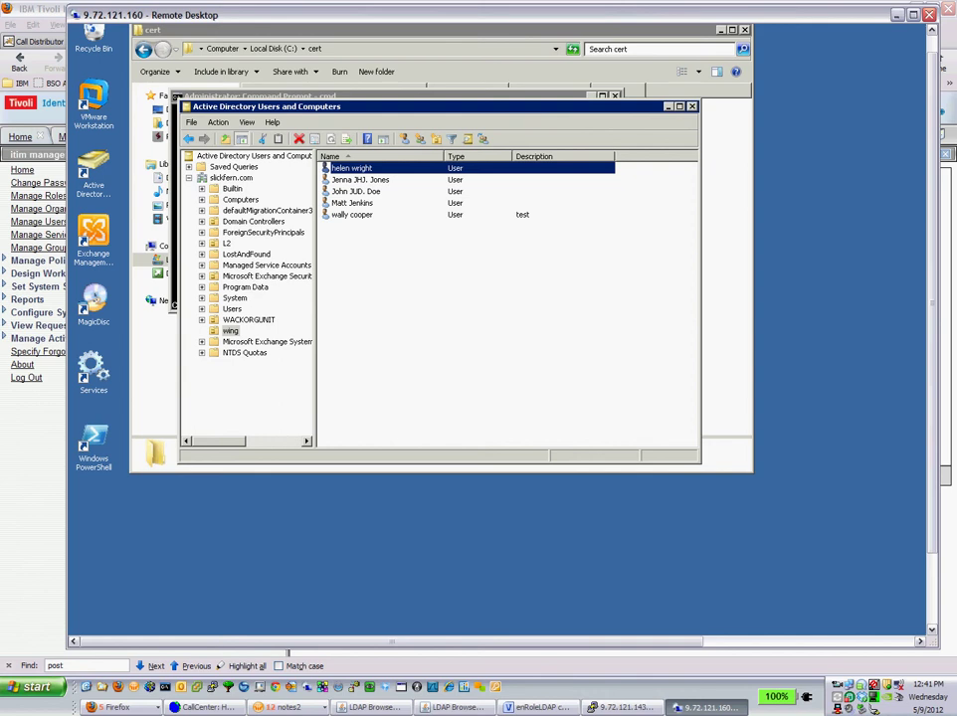
Enter the user's initials and telephone number in their AD properties and save them
{"action": "key", "text": "Return"}
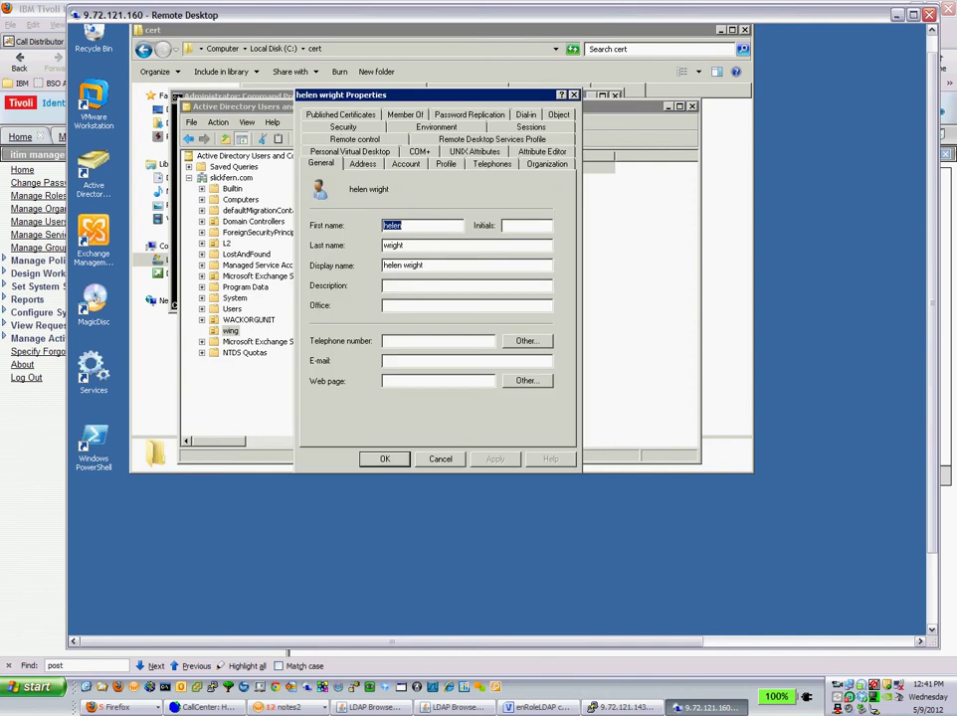
{"action": "key", "text": "Tab"}
{"action": "type", "text": "hhw"}
{"action": "left_click", "coordinate": [438, 340]}
{"action": "type", "text": "7145551212"}
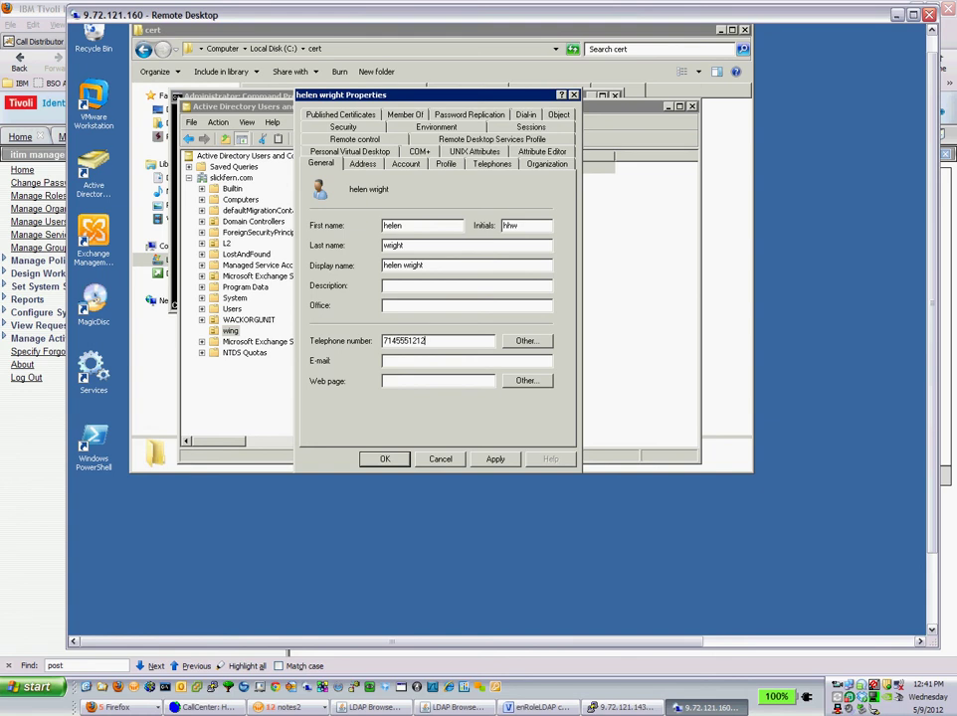
{"action": "key", "text": "Return"}
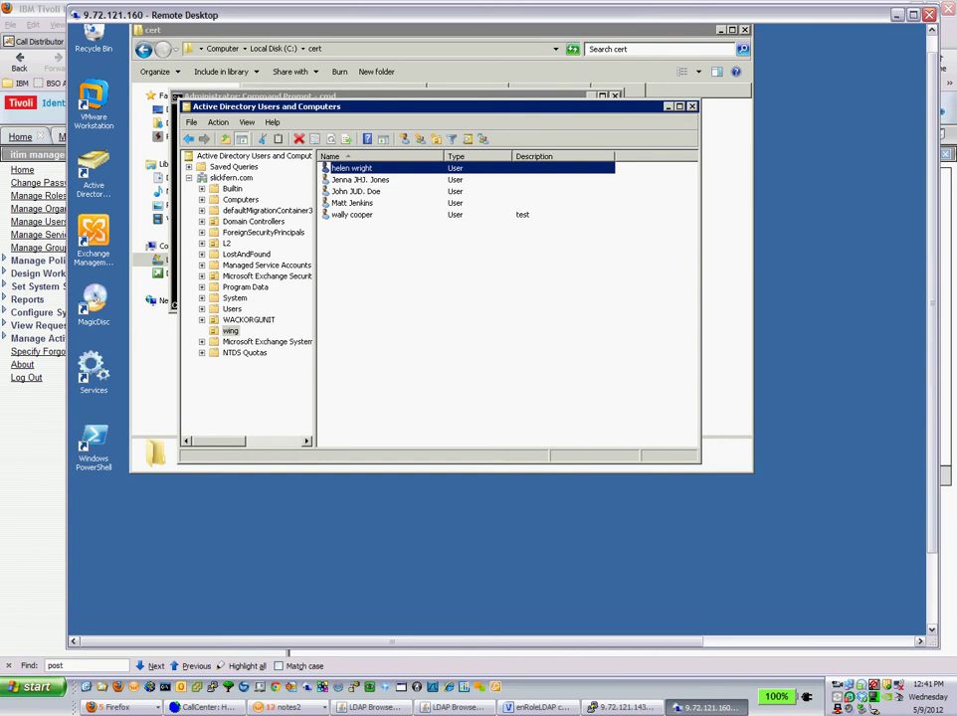
{"action": "key", "text": "alt+Tab"}
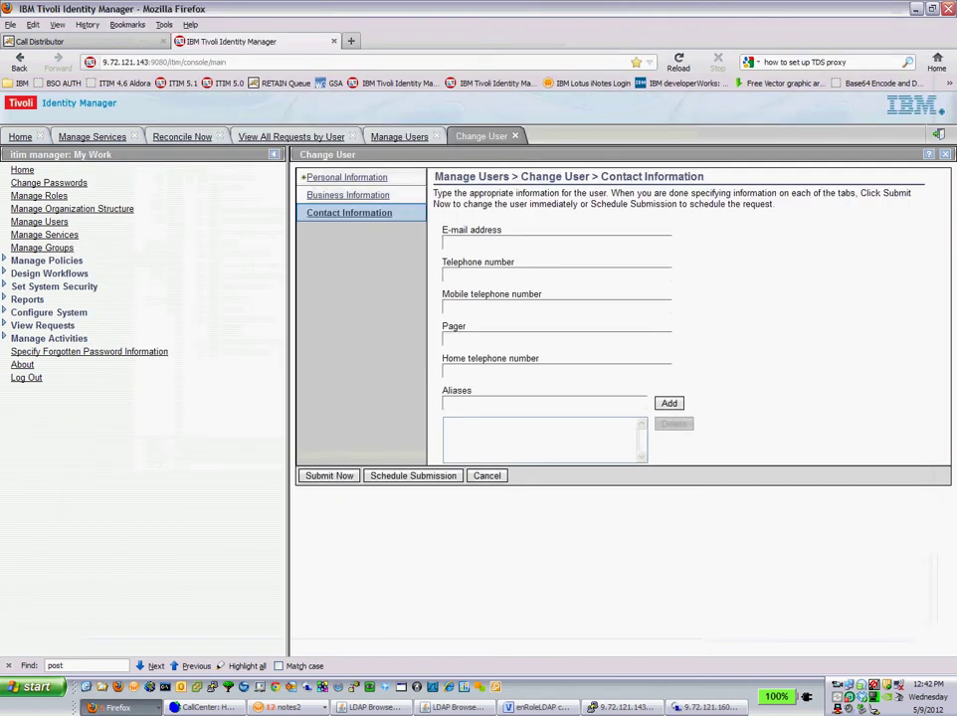
Close the four old tabs: reconciliation result, user change form, user search and request list
{"action": "left_click", "coordinate": [215, 136]}
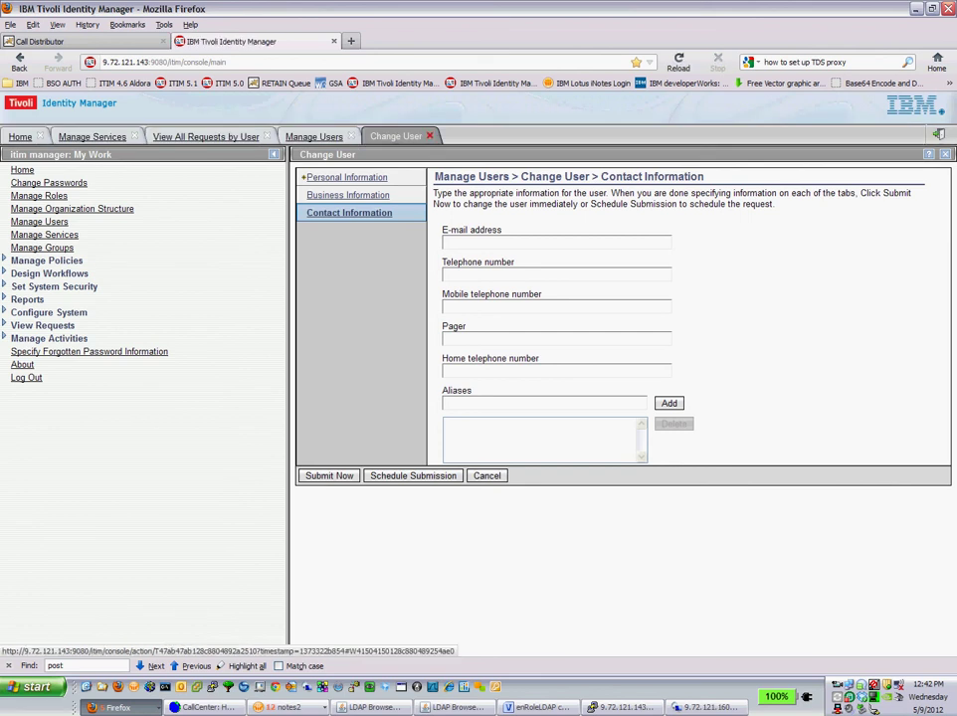
{"action": "left_click", "coordinate": [429, 136]}
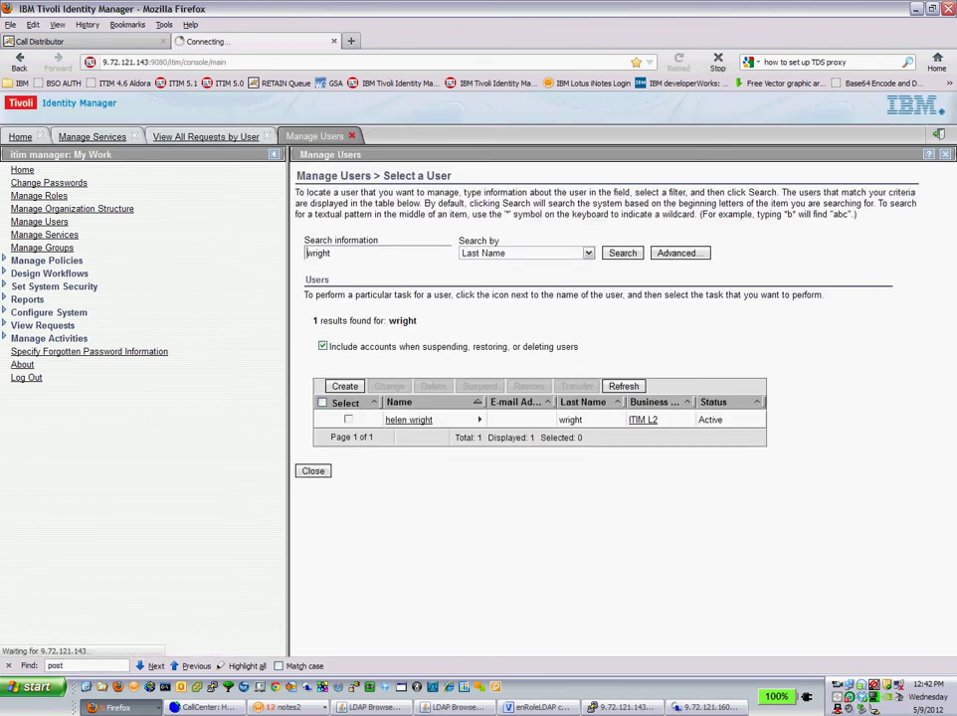
{"action": "left_click", "coordinate": [351, 136]}
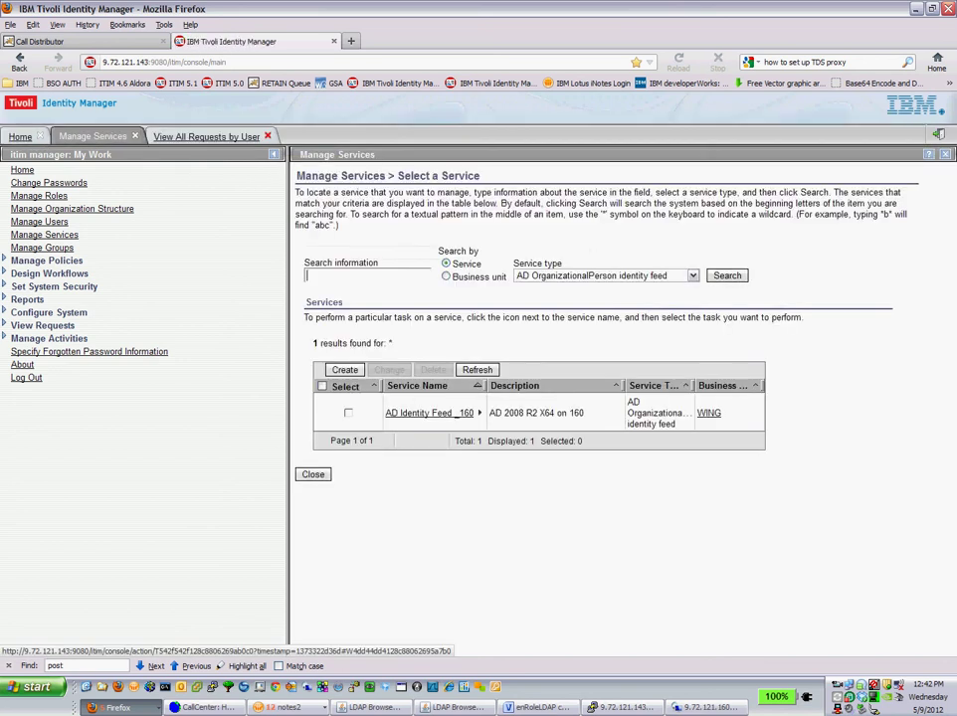
{"action": "left_click", "coordinate": [268, 136]}
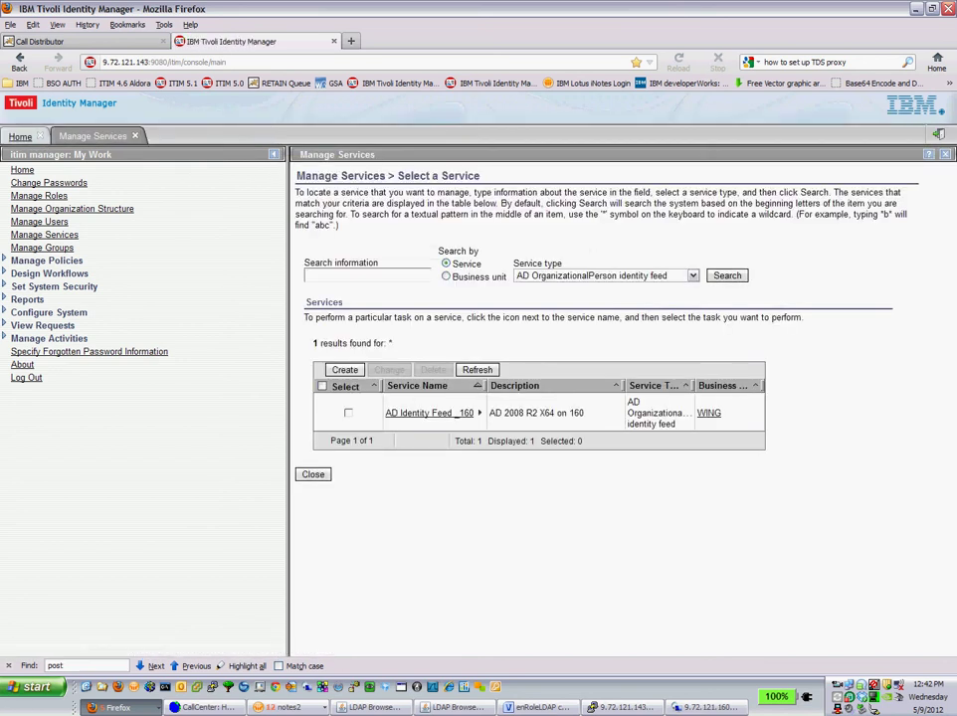
Reconcile AD Identity Feed _160 again and view the submitted request
{"action": "left_click", "coordinate": [480, 413]}
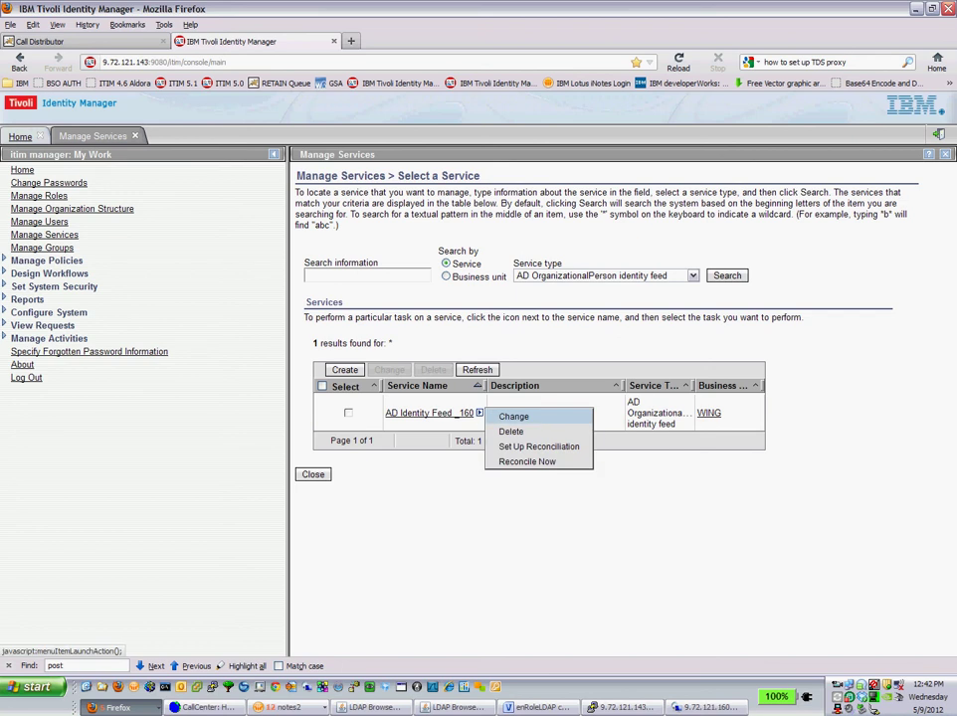
{"action": "left_click", "coordinate": [528, 461]}
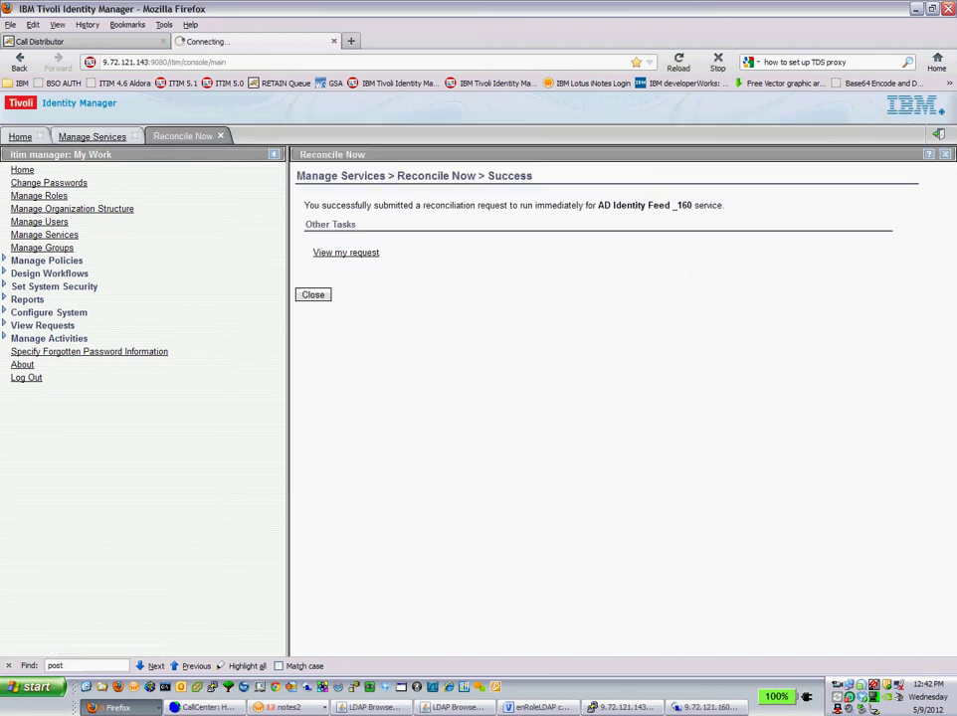
{"action": "left_click", "coordinate": [345, 253]}
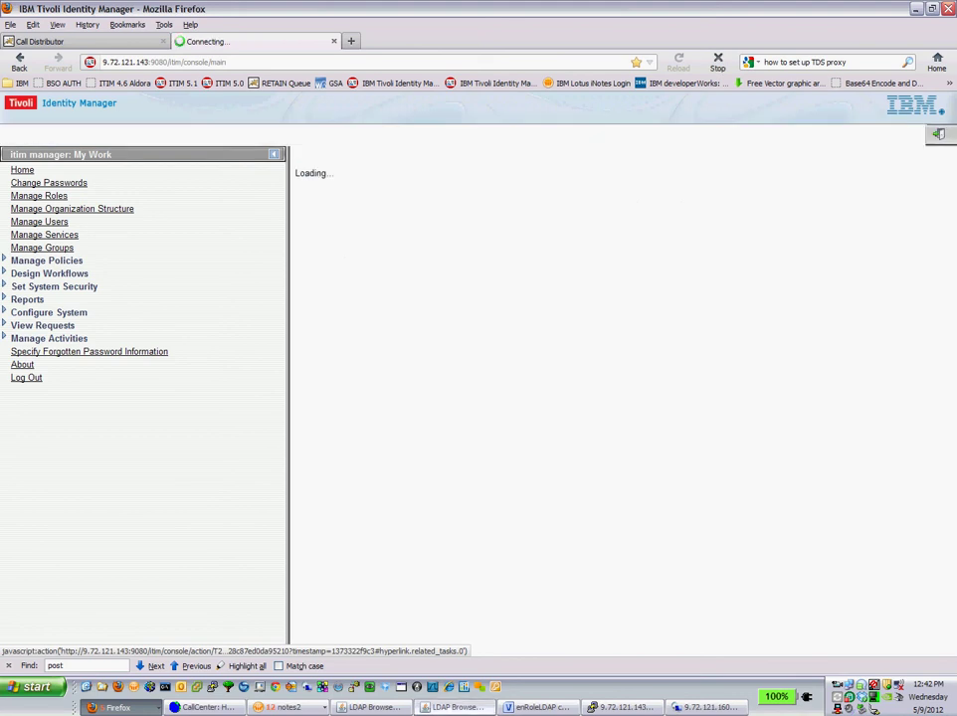
Refresh the LDAP tree from DC=COM and check the user entry's new telephonenumber and initials attributes
{"action": "key", "text": "alt+Tab"}
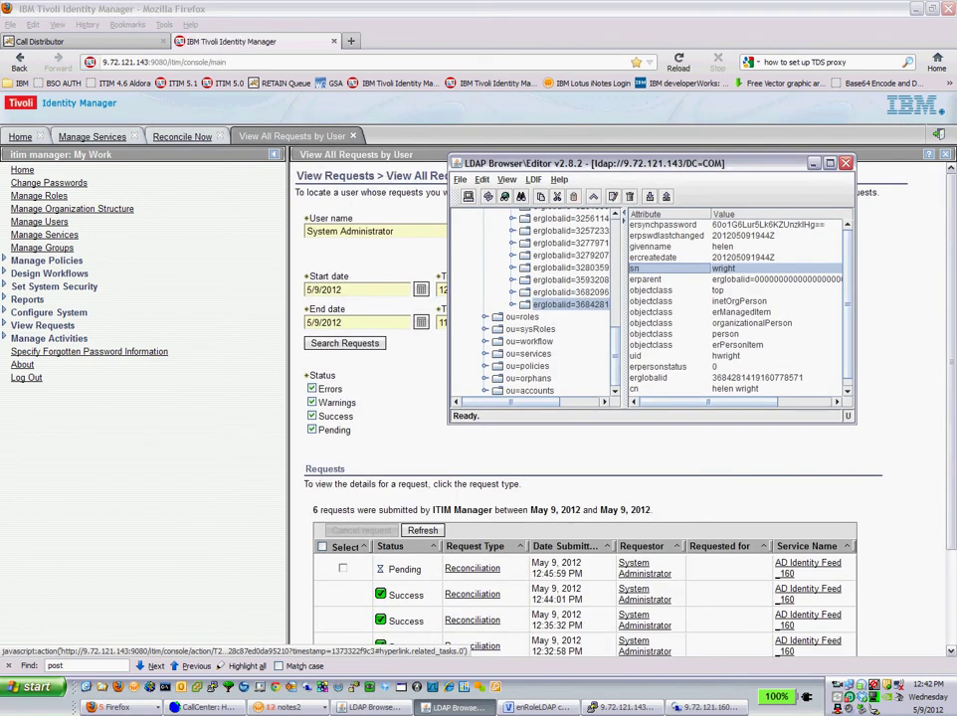
{"action": "scroll", "coordinate": [536, 309], "scroll_direction": "up", "scroll_amount": 10}
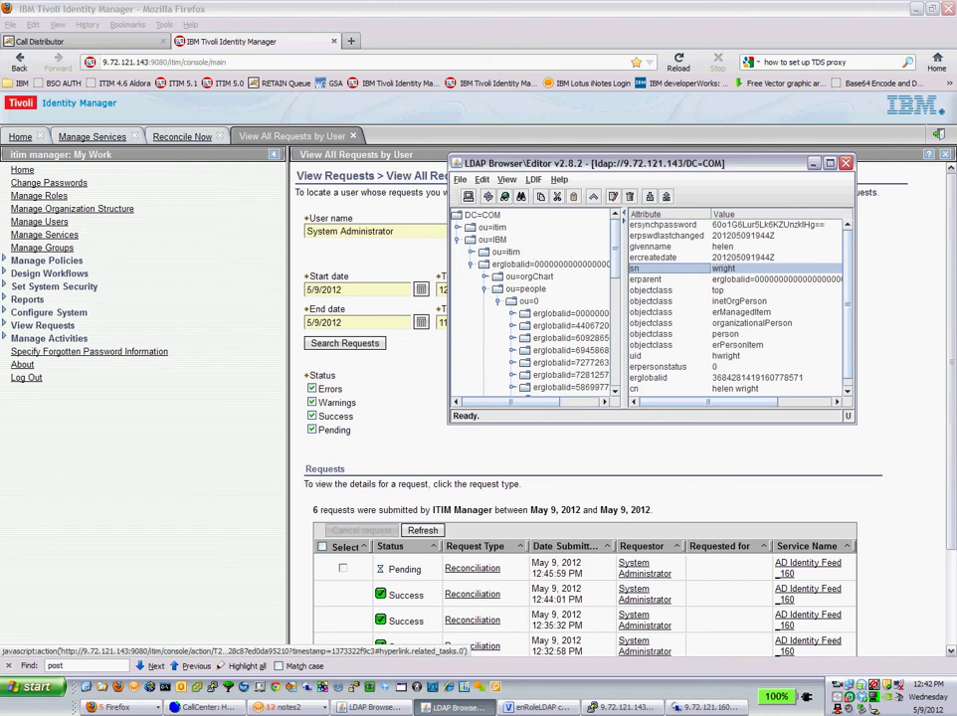
{"action": "left_click", "coordinate": [482, 215]}
{"action": "key", "text": "F5"}
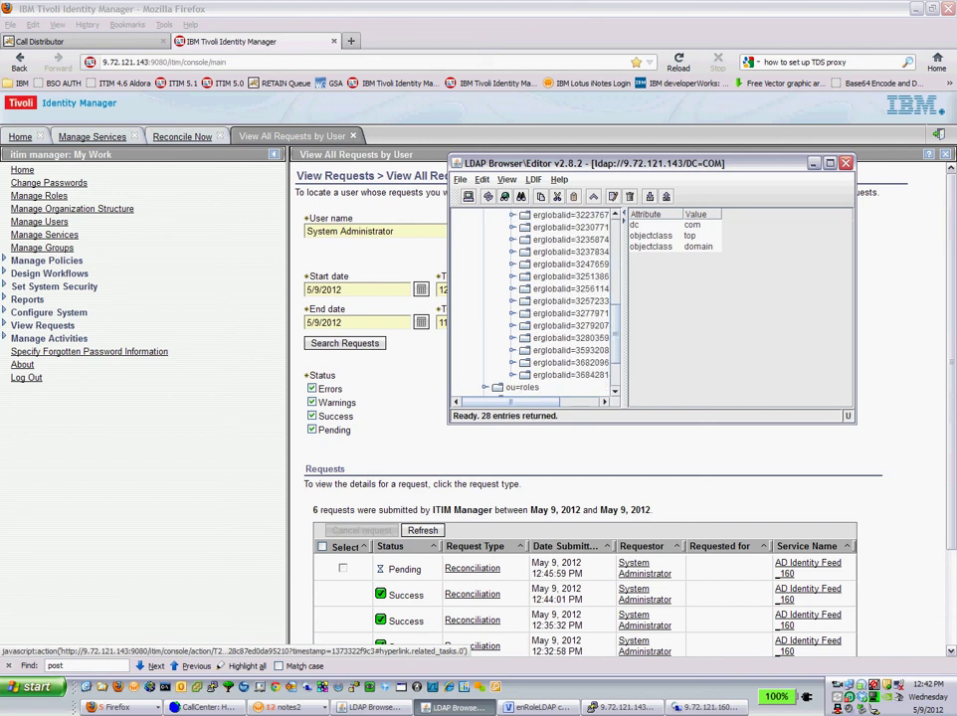
{"action": "left_click", "coordinate": [570, 304]}
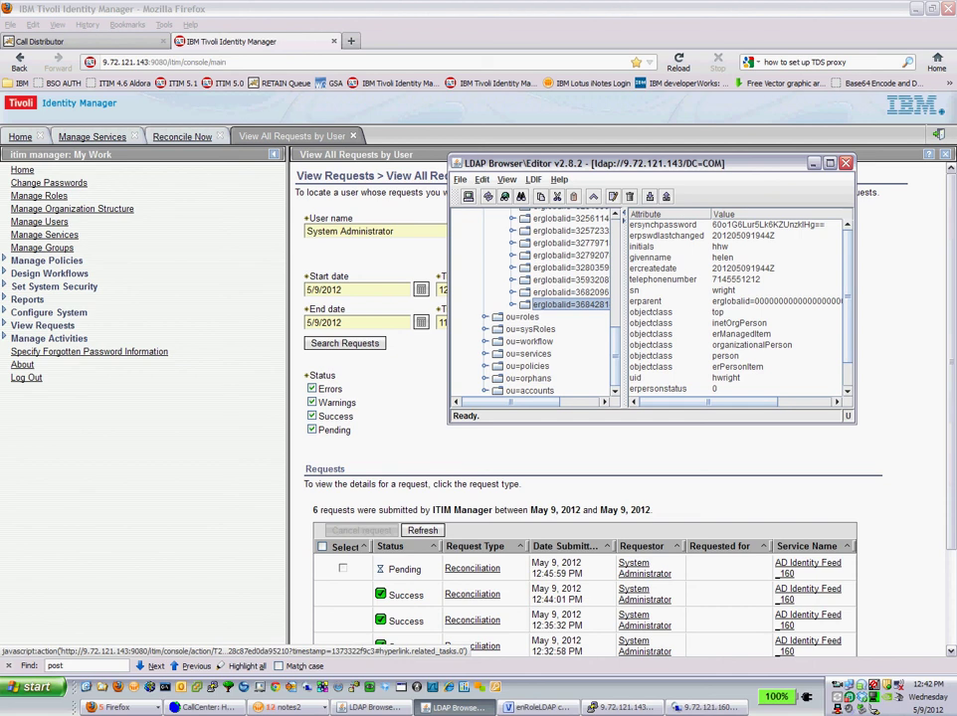
{"action": "left_click", "coordinate": [662, 280]}
{"action": "left_click", "coordinate": [662, 246]}
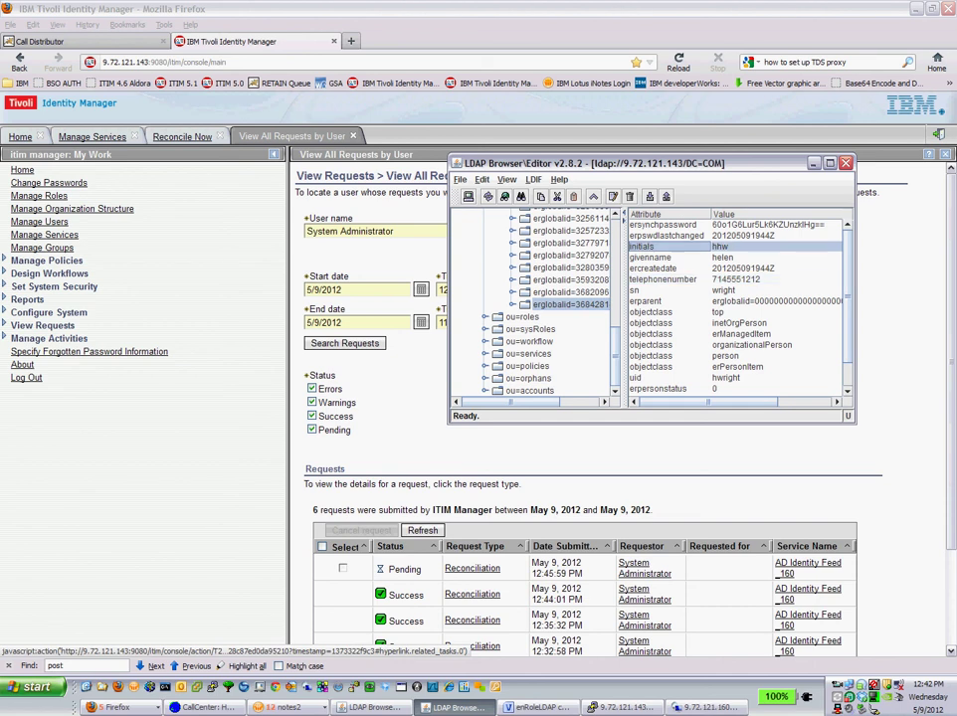
{"action": "key", "text": "alt+Tab"}
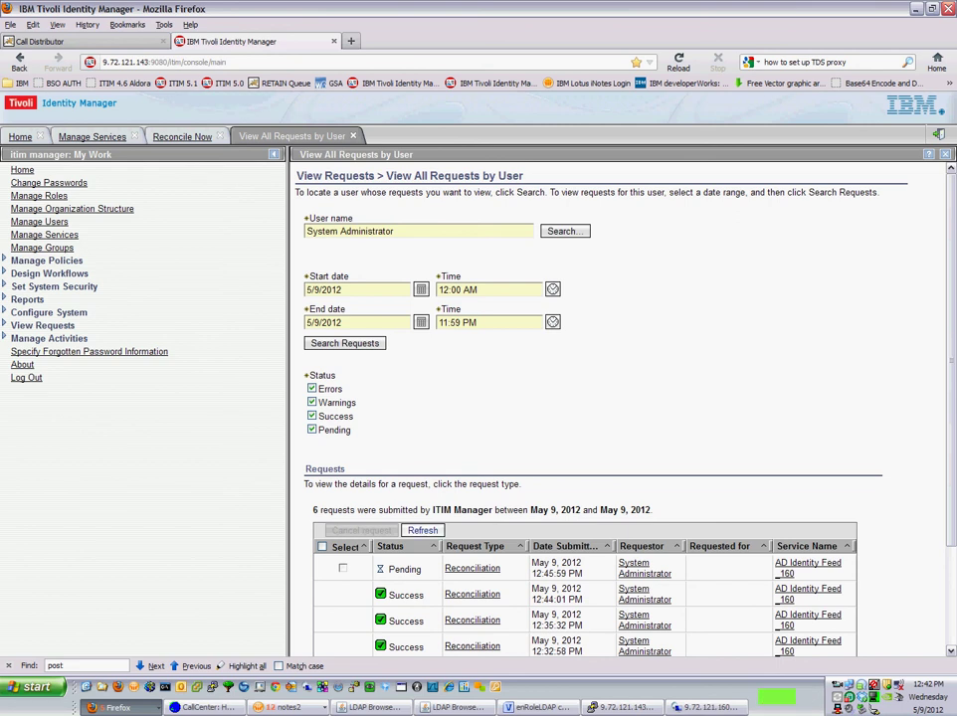
Refresh the request list, confirm all six reconciliation requests show Success, then close the list
{"action": "left_click", "coordinate": [422, 530]}
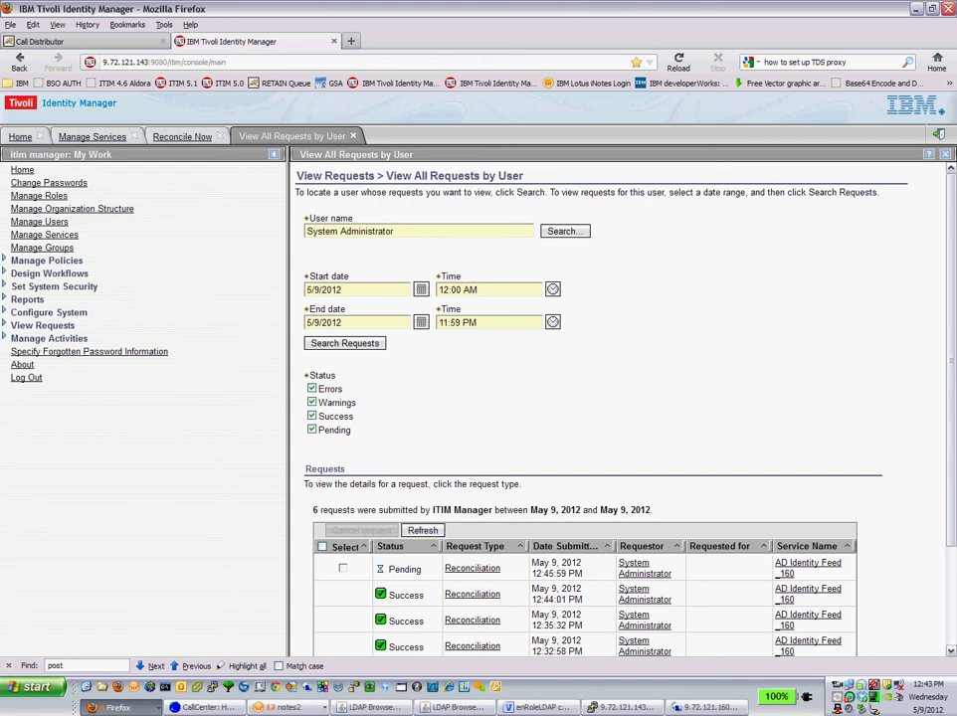
{"action": "scroll", "coordinate": [622, 398], "scroll_direction": "down", "scroll_amount": 2}
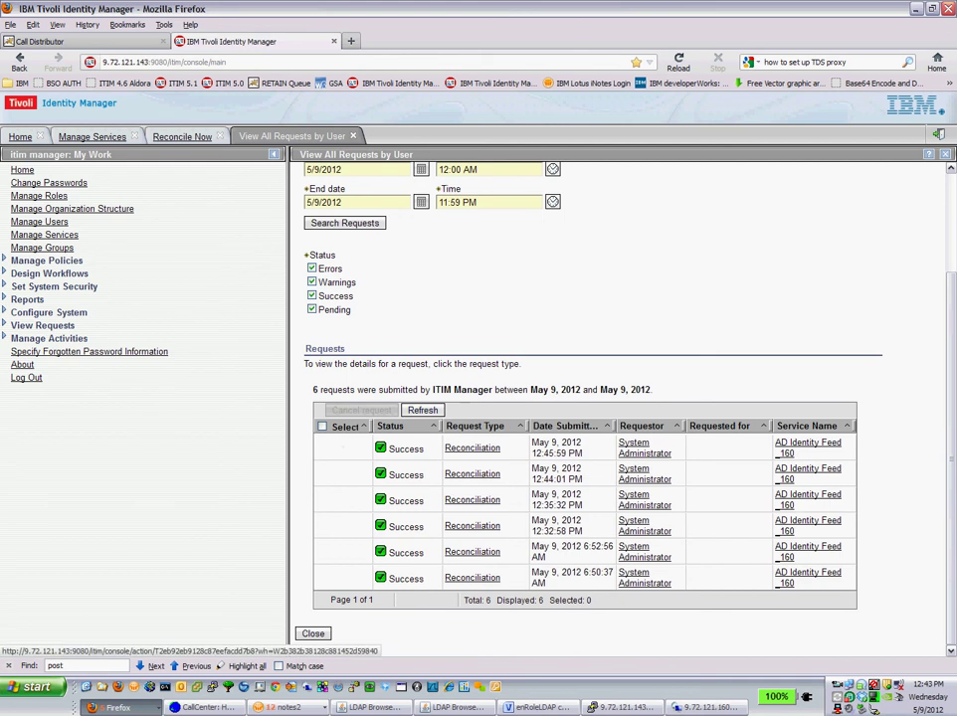
{"action": "scroll", "coordinate": [617, 398], "scroll_direction": "up", "scroll_amount": 2}
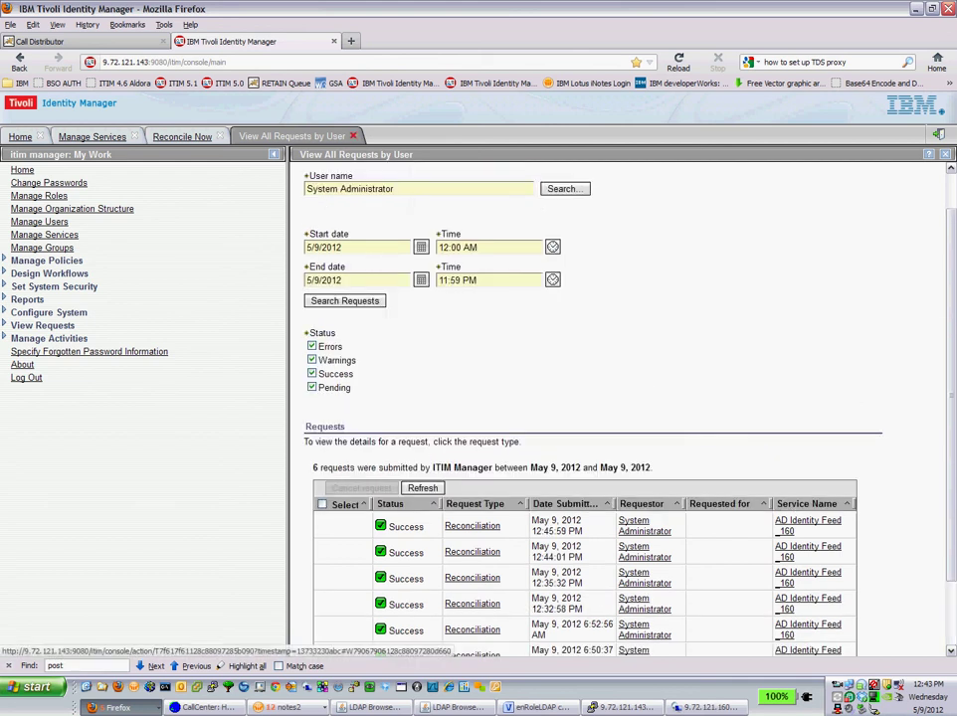
{"action": "left_click", "coordinate": [353, 136]}
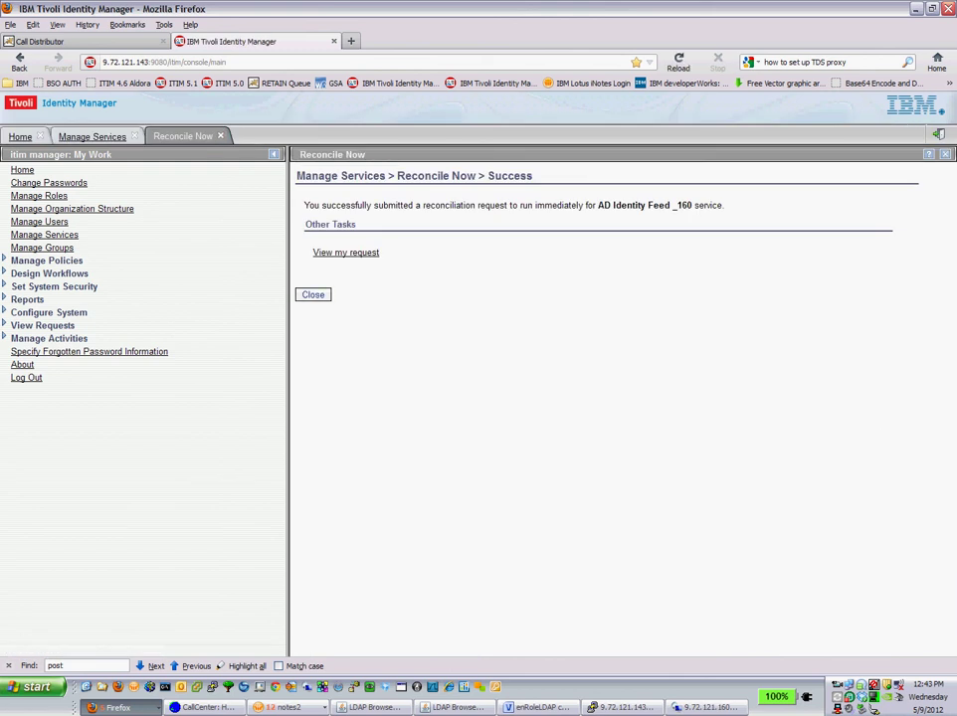
Close the success page, search Manage Users by the user's last name, and open their Change User form
{"action": "left_click", "coordinate": [312, 295]}
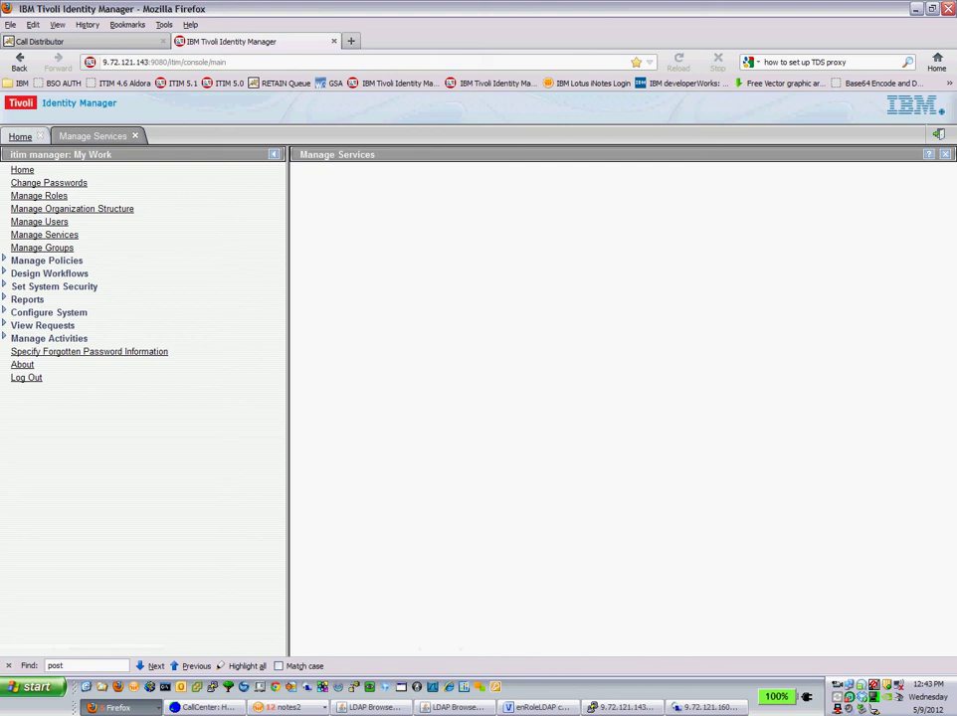
{"action": "left_click", "coordinate": [39, 222]}
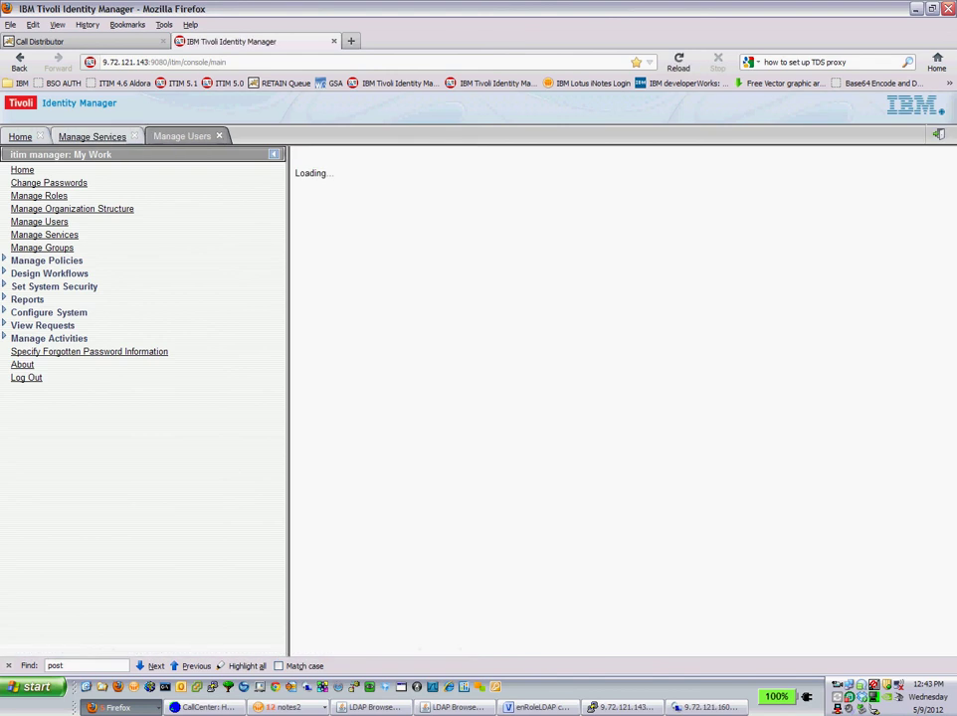
{"action": "type", "text": "wright"}
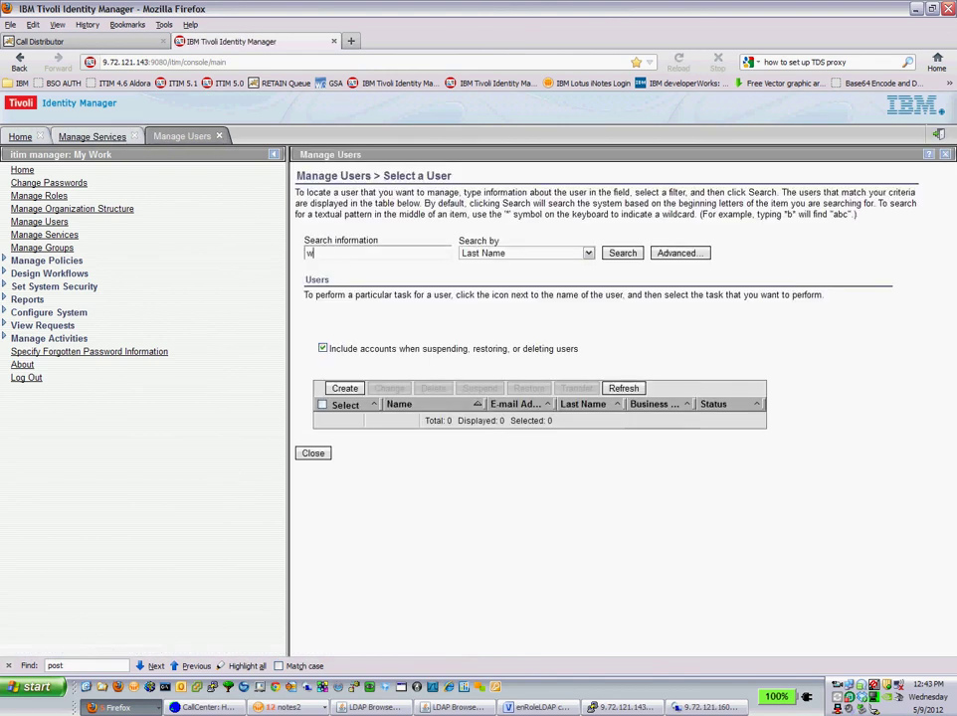
{"action": "key", "text": "Return"}
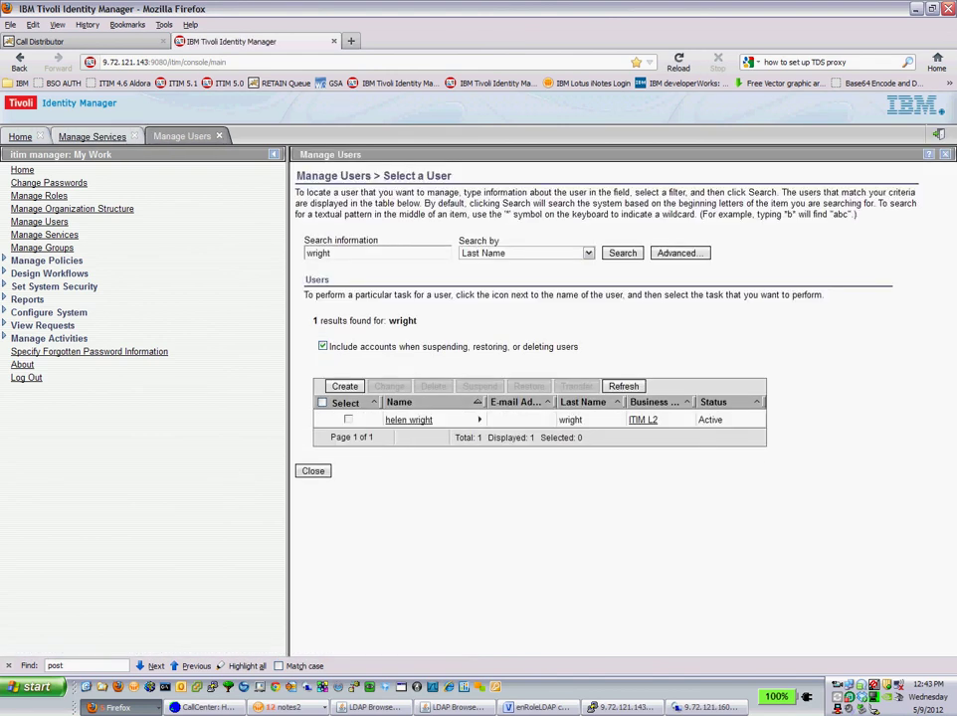
{"action": "left_click", "coordinate": [408, 420]}
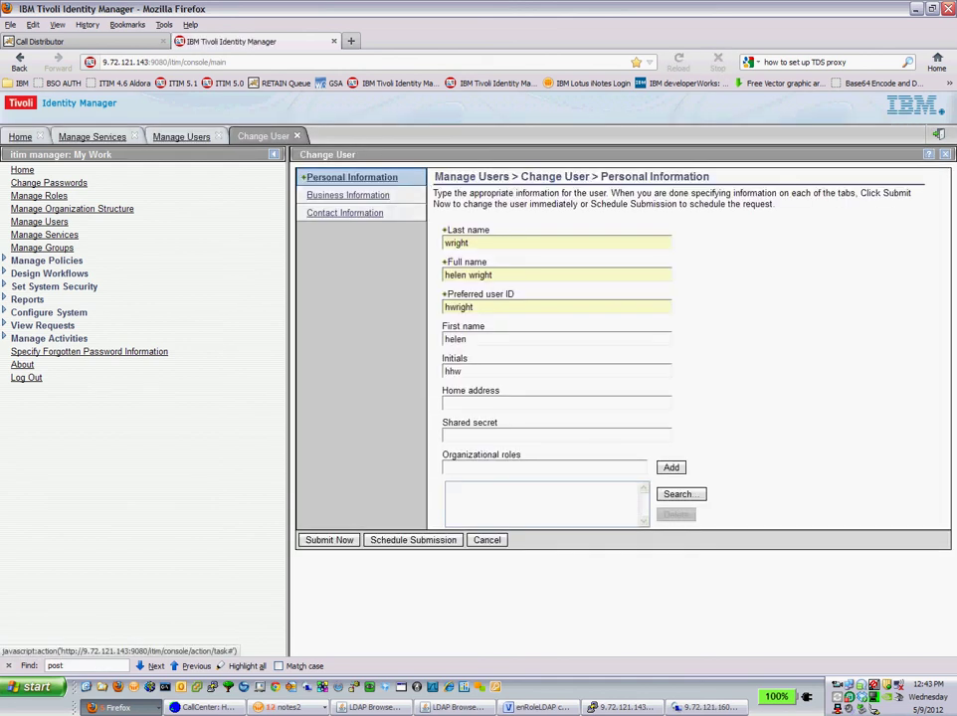
{"action": "left_click", "coordinate": [344, 213]}
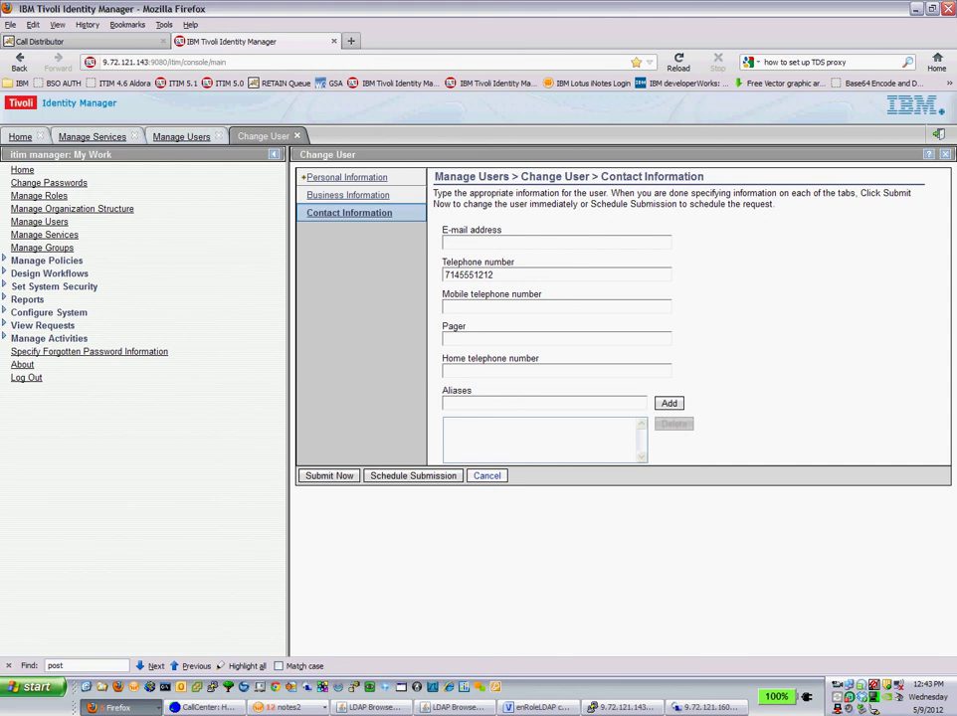
{"action": "left_click", "coordinate": [348, 177]}
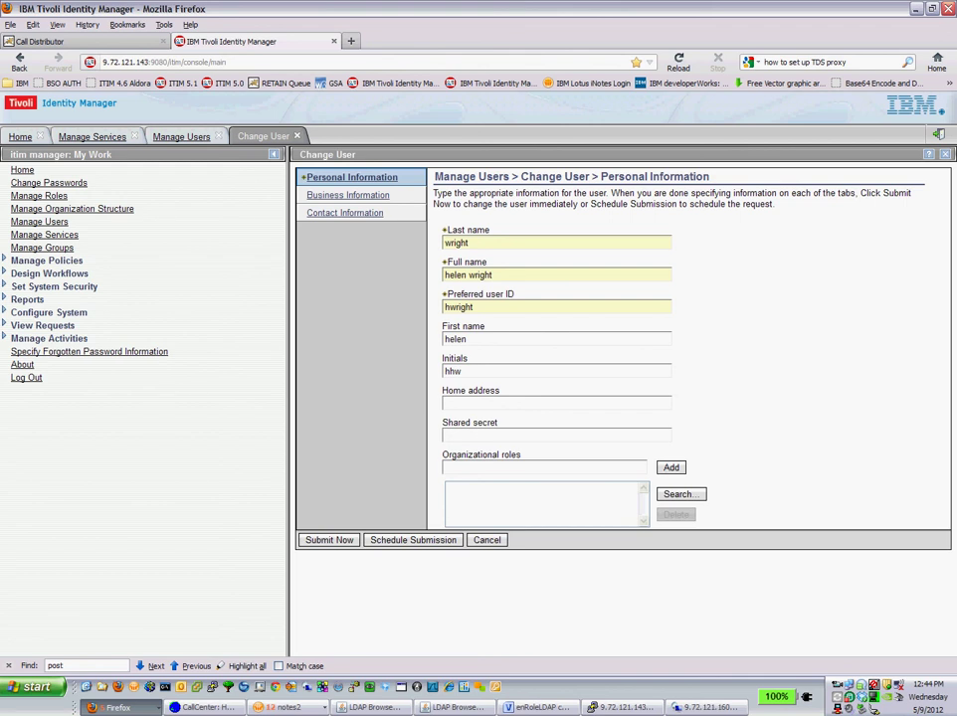
Switch to the remote desktop window showing the wing OU's users in Active Directory Users and Computers
{"action": "key", "text": "alt+Tab"}
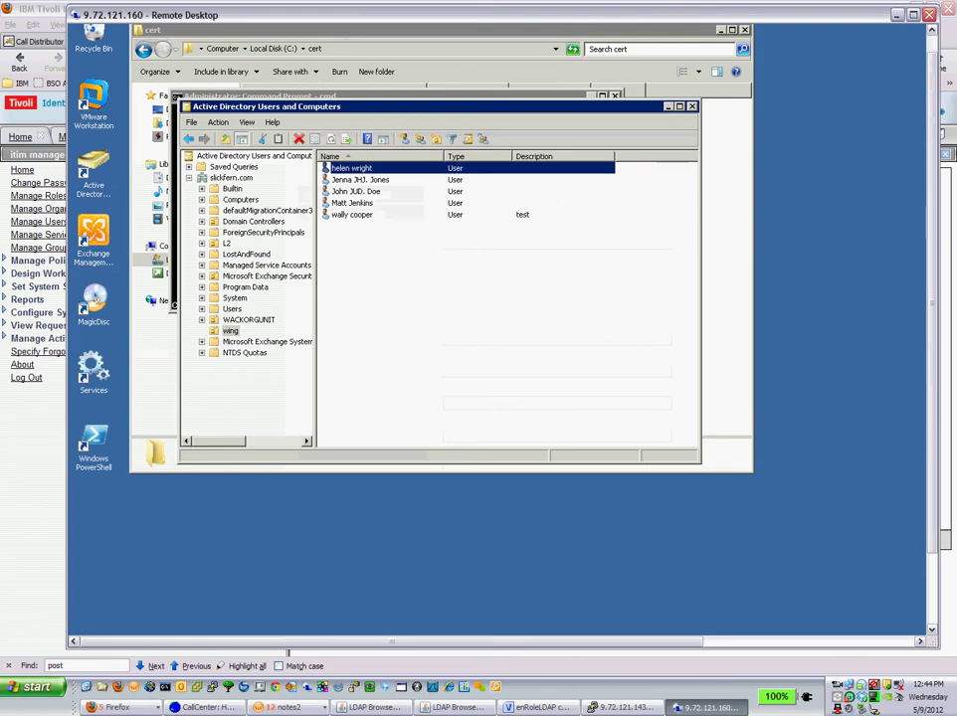